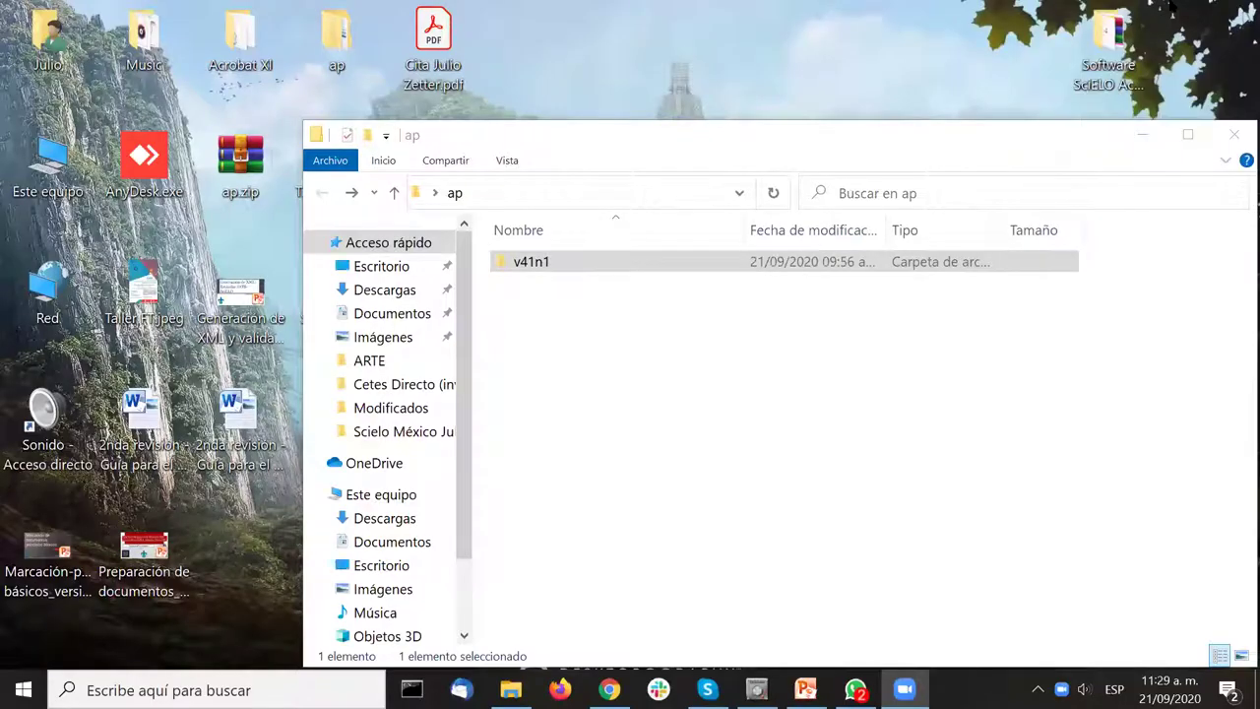
drag(974, 135, 851, 96)
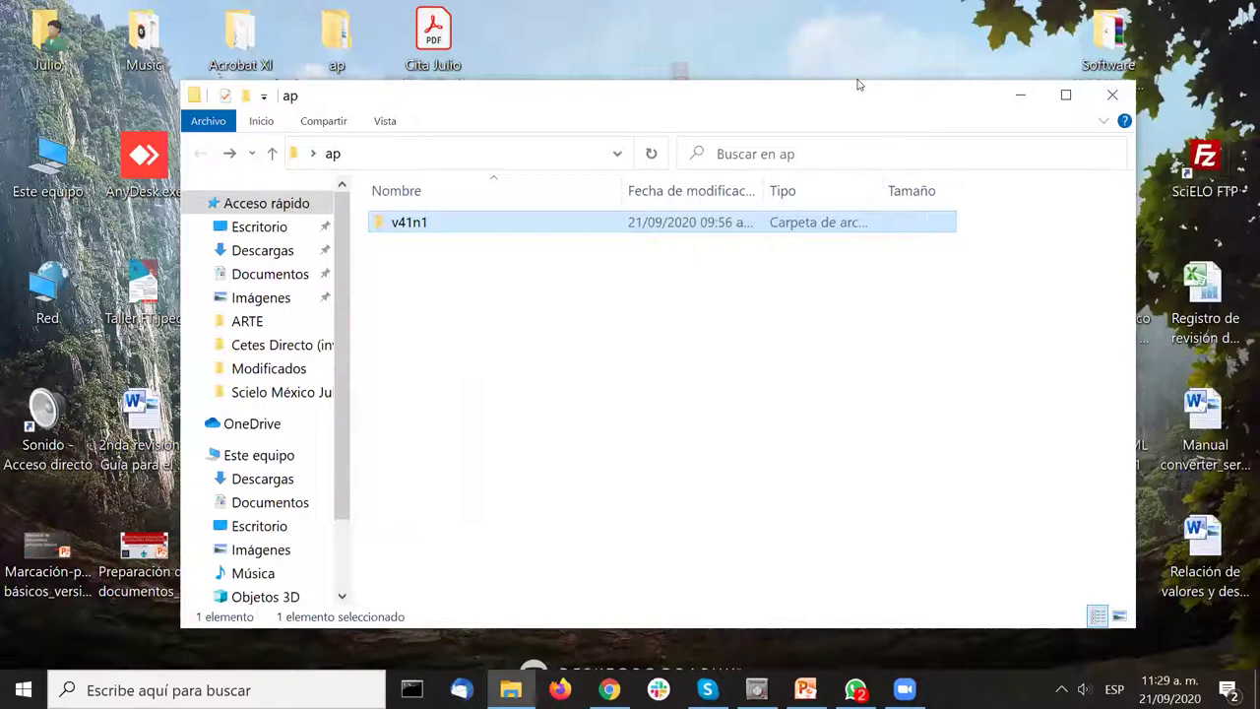
click(337, 45)
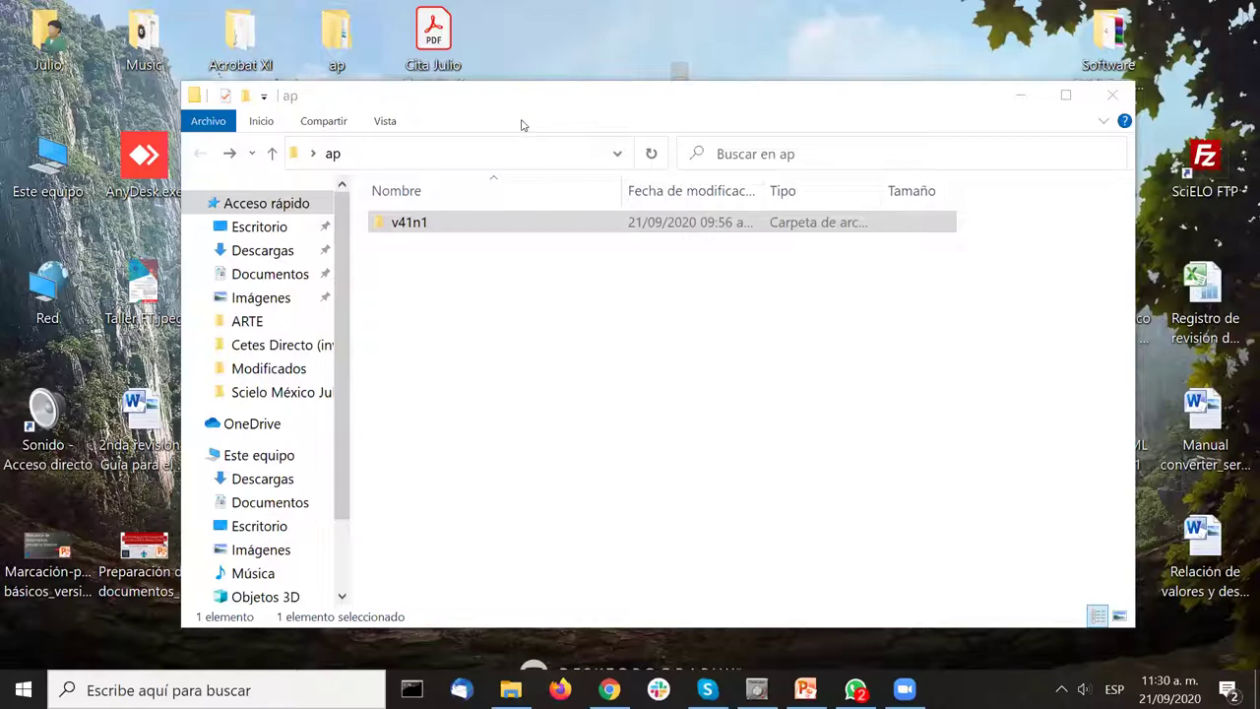
click(633, 98)
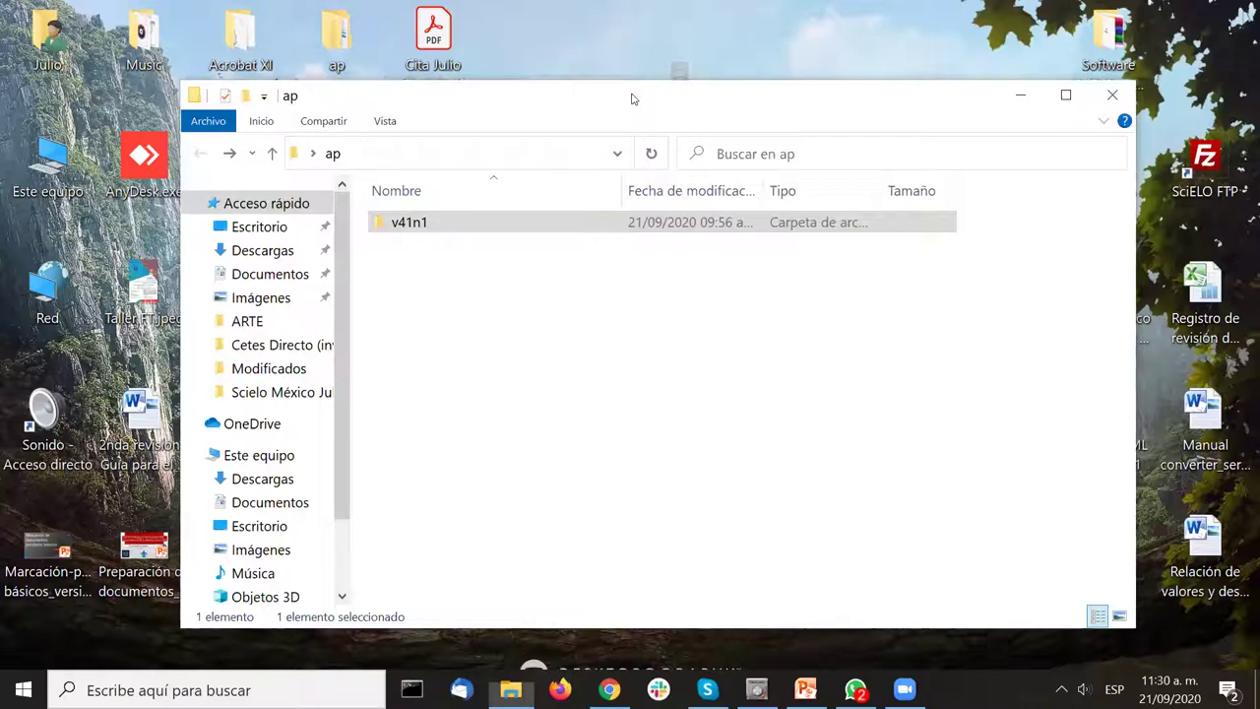
drag(633, 98, 614, 103)
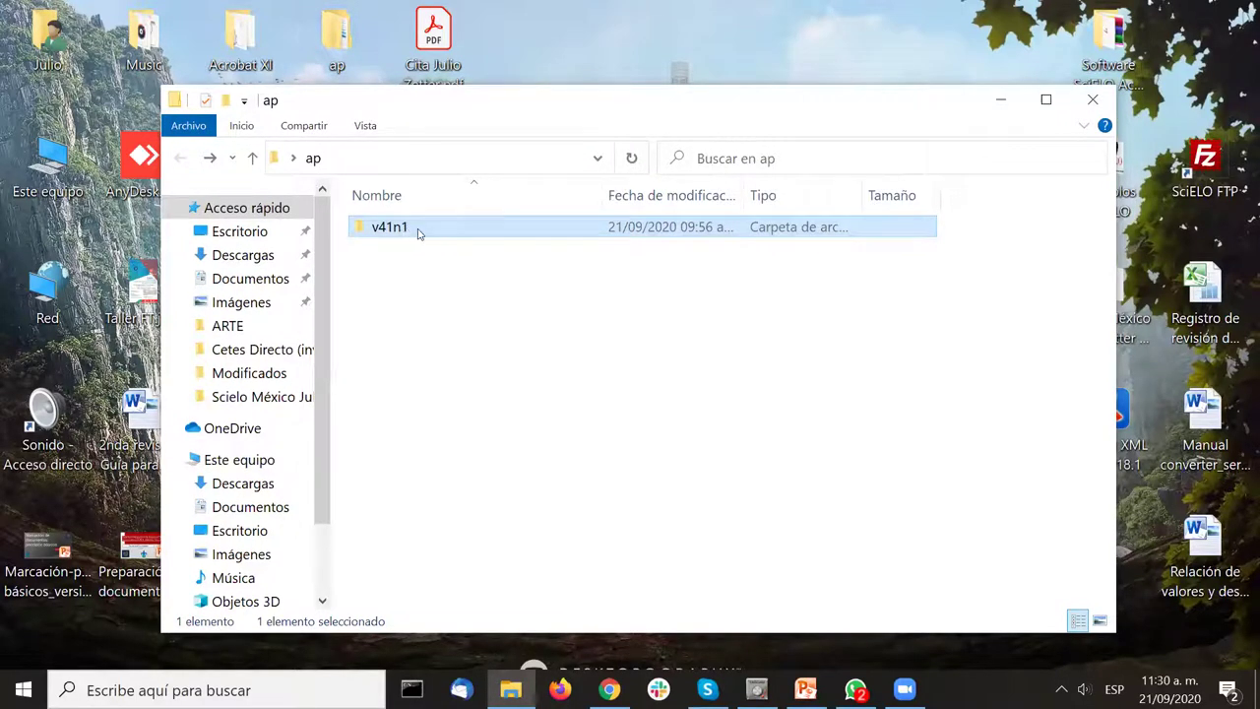
Browse from the v41n1 folder through markup_xml into scielo_markup to view its Word files
mouse_move(417, 233)
double_click(455, 229)
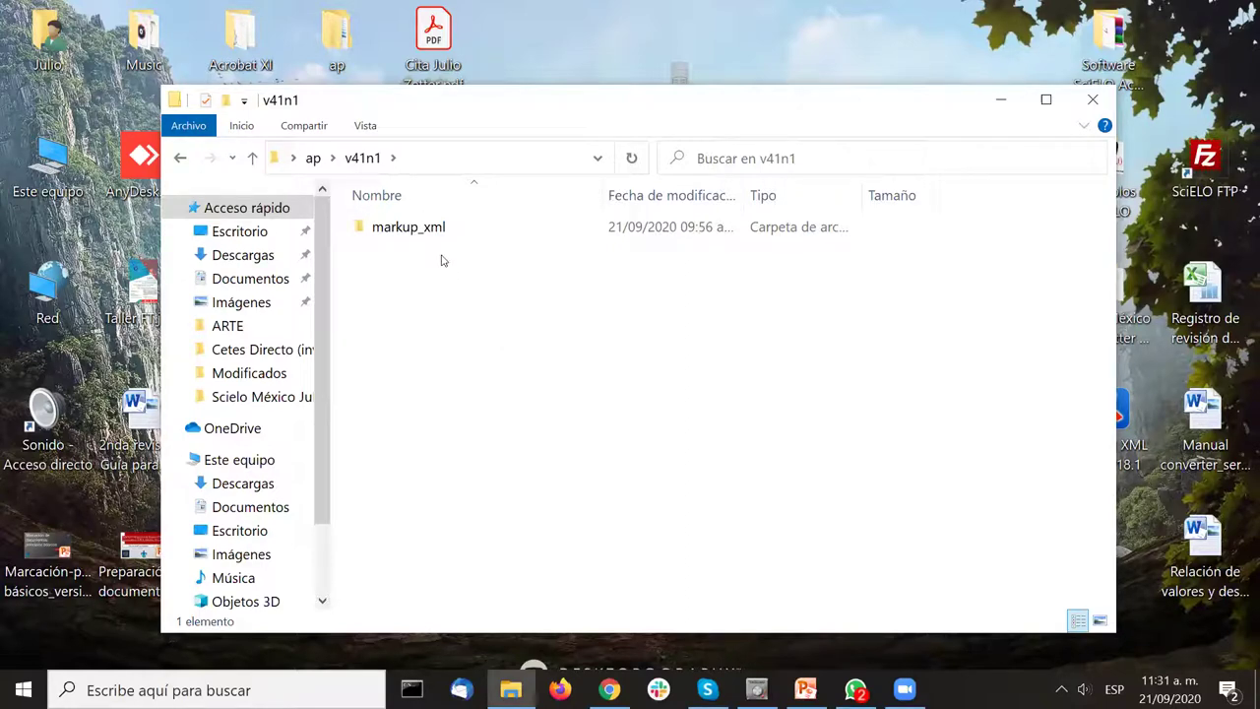
click(387, 232)
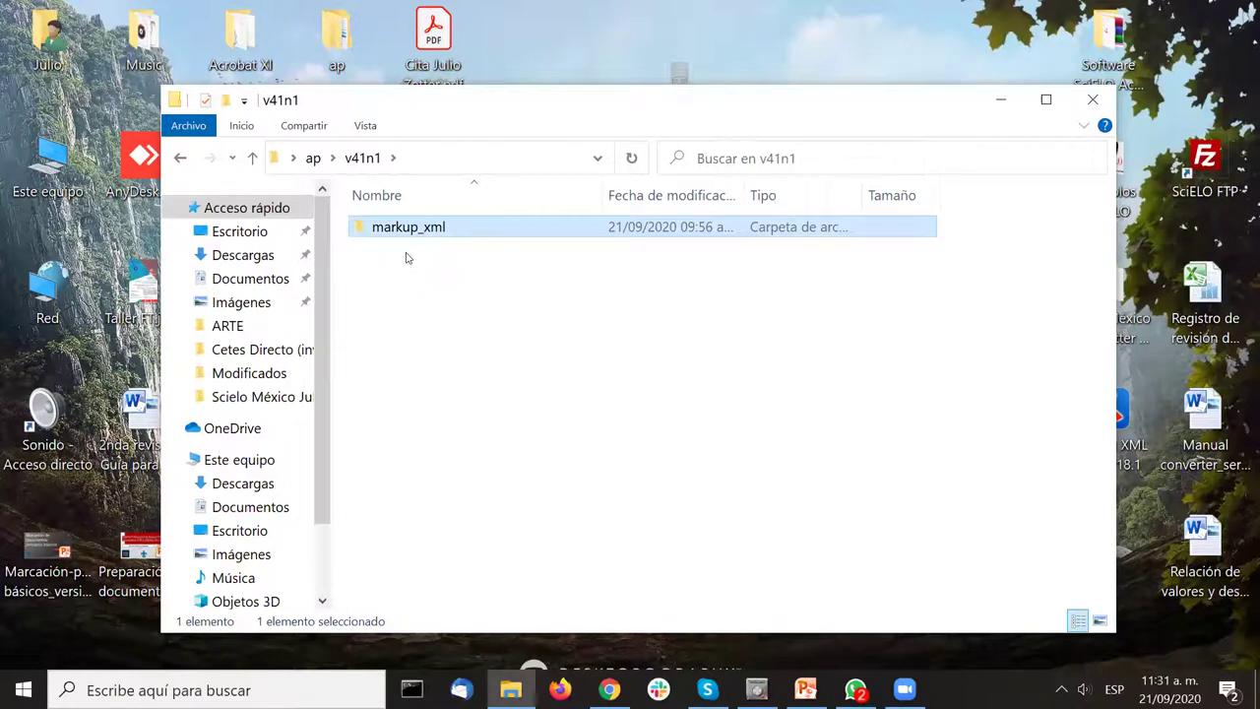
mouse_move(380, 240)
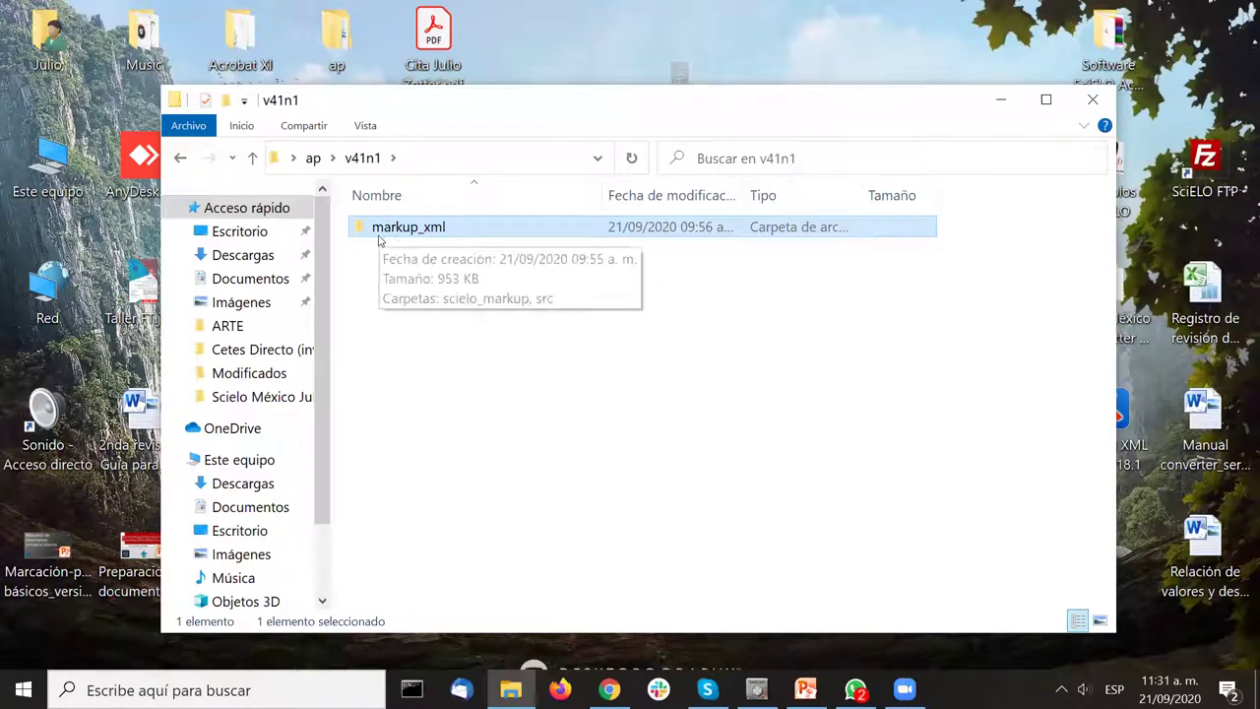
double_click(445, 228)
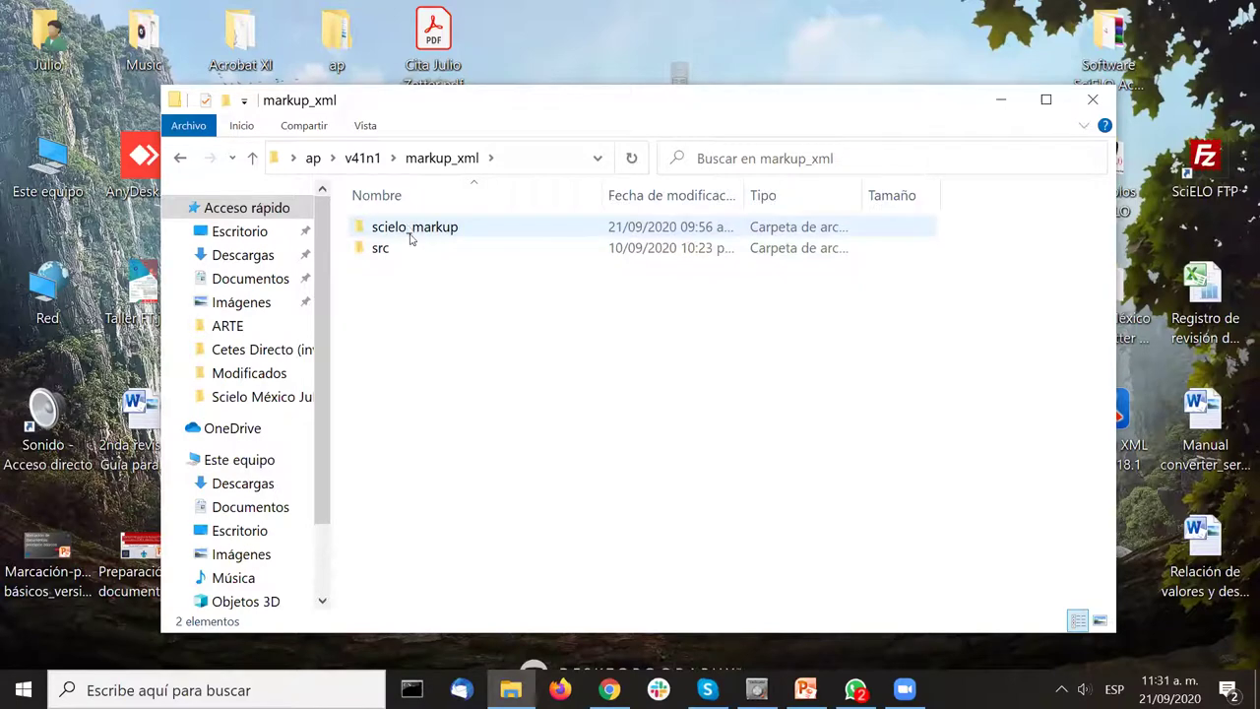
double_click(433, 229)
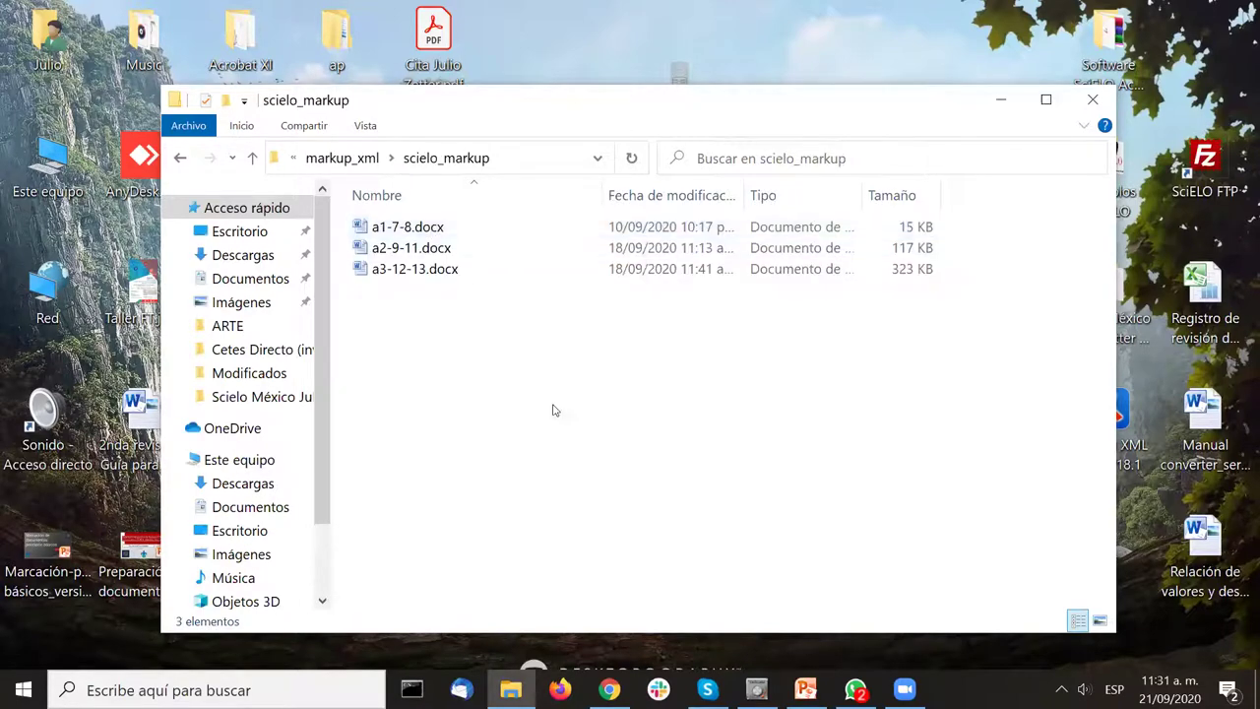
Compare the PDF file names in the src folder with the Word file names in scielo_markup, and minimize the folder window
click(179, 162)
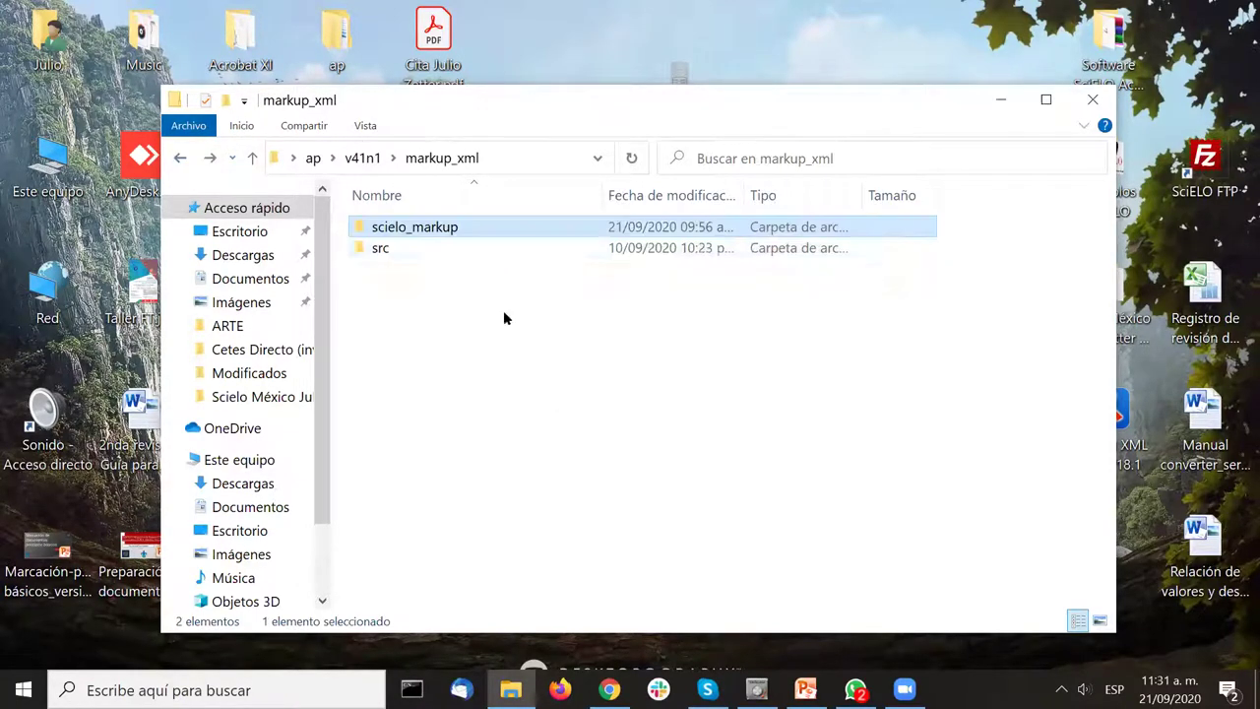
double_click(414, 249)
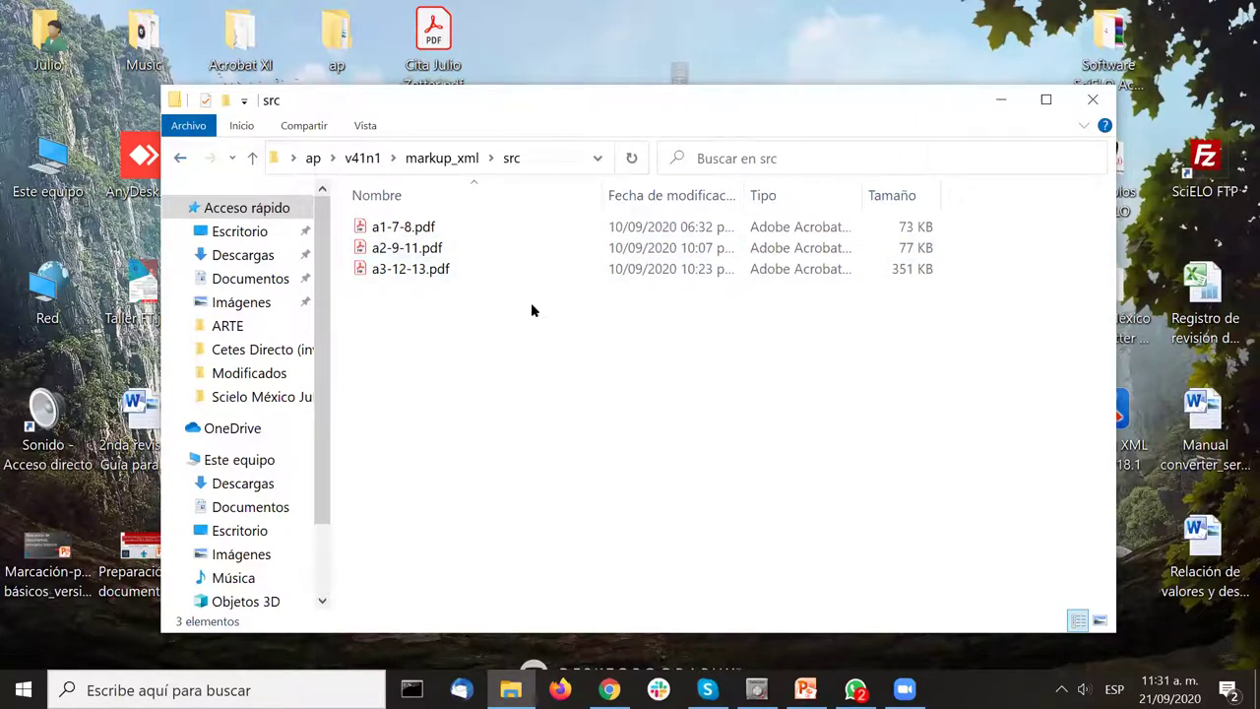
click(179, 160)
double_click(490, 229)
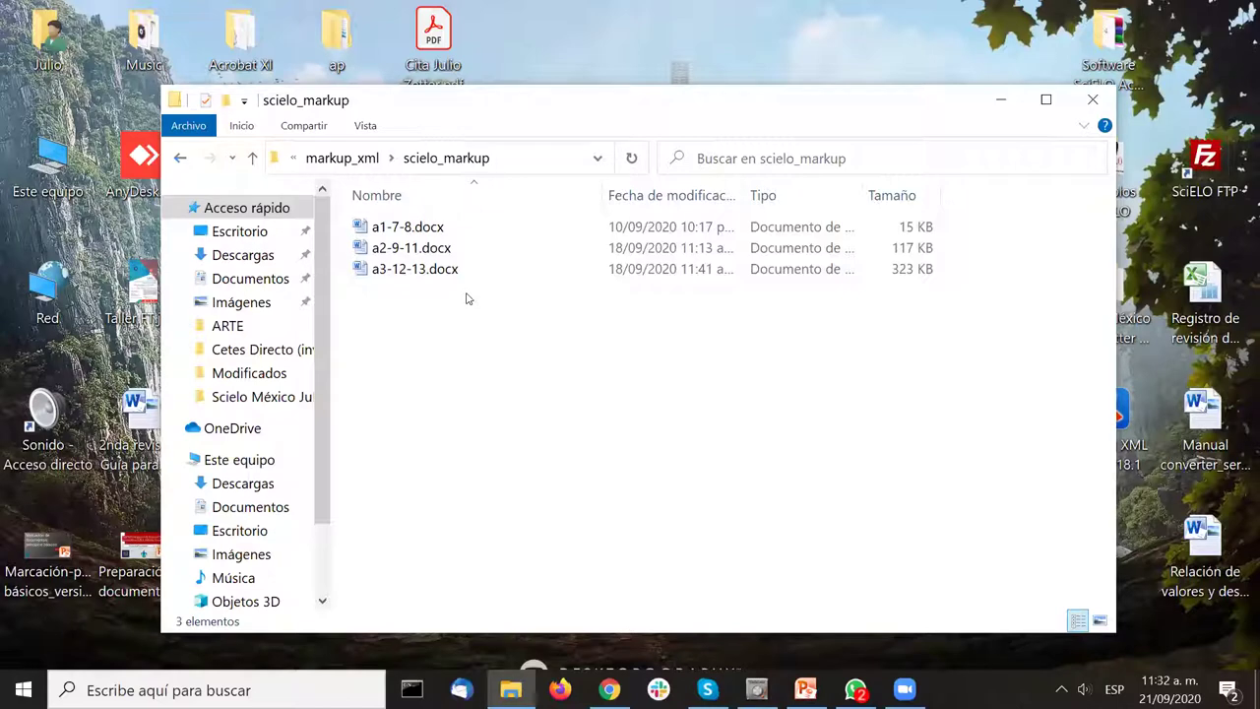
click(399, 229)
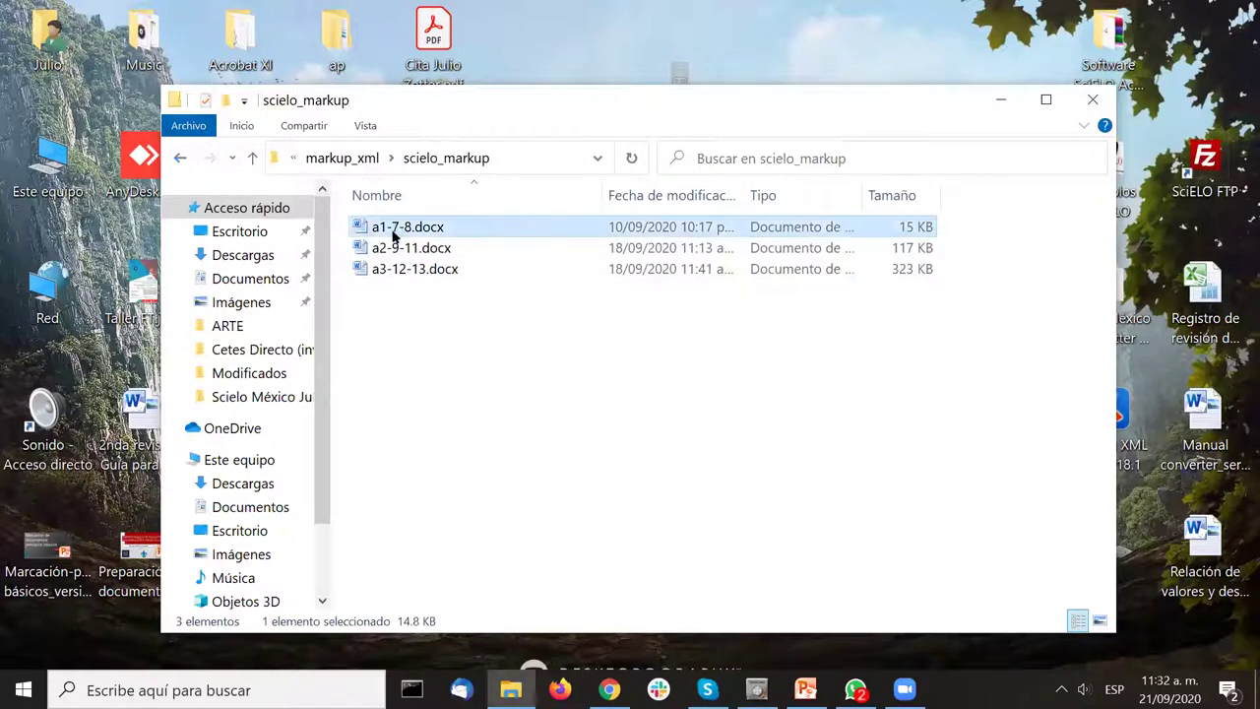
click(182, 159)
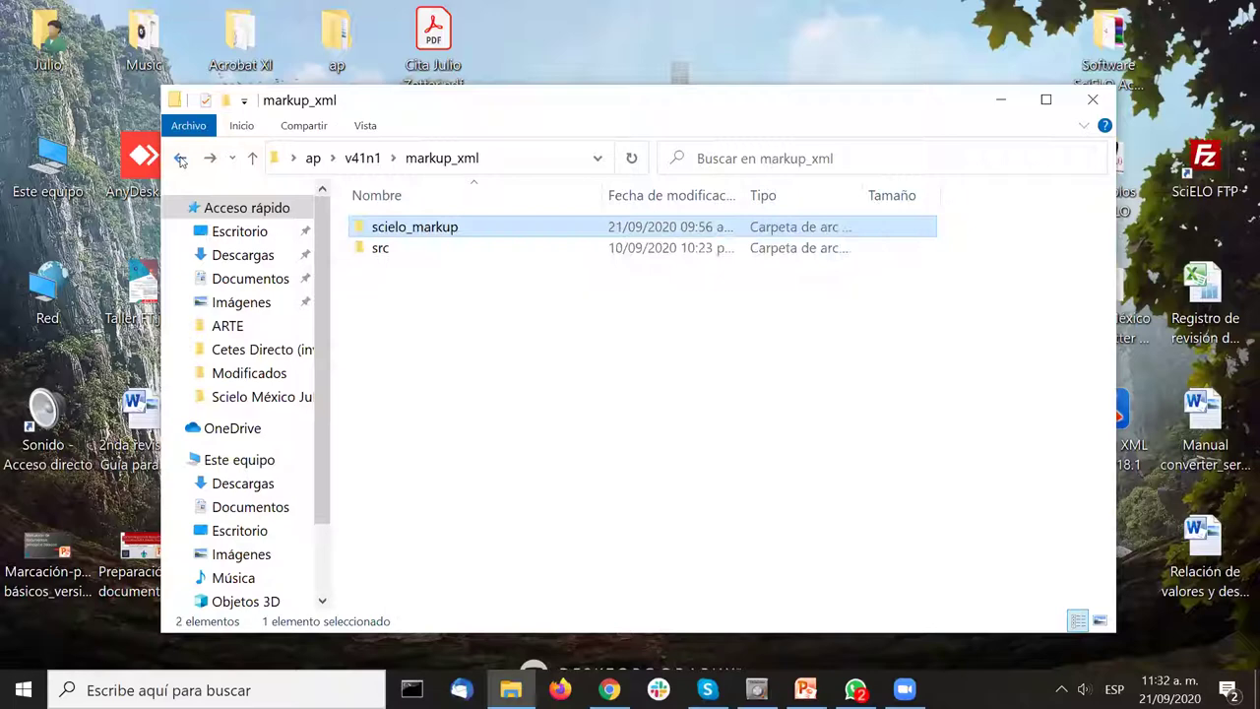
double_click(448, 248)
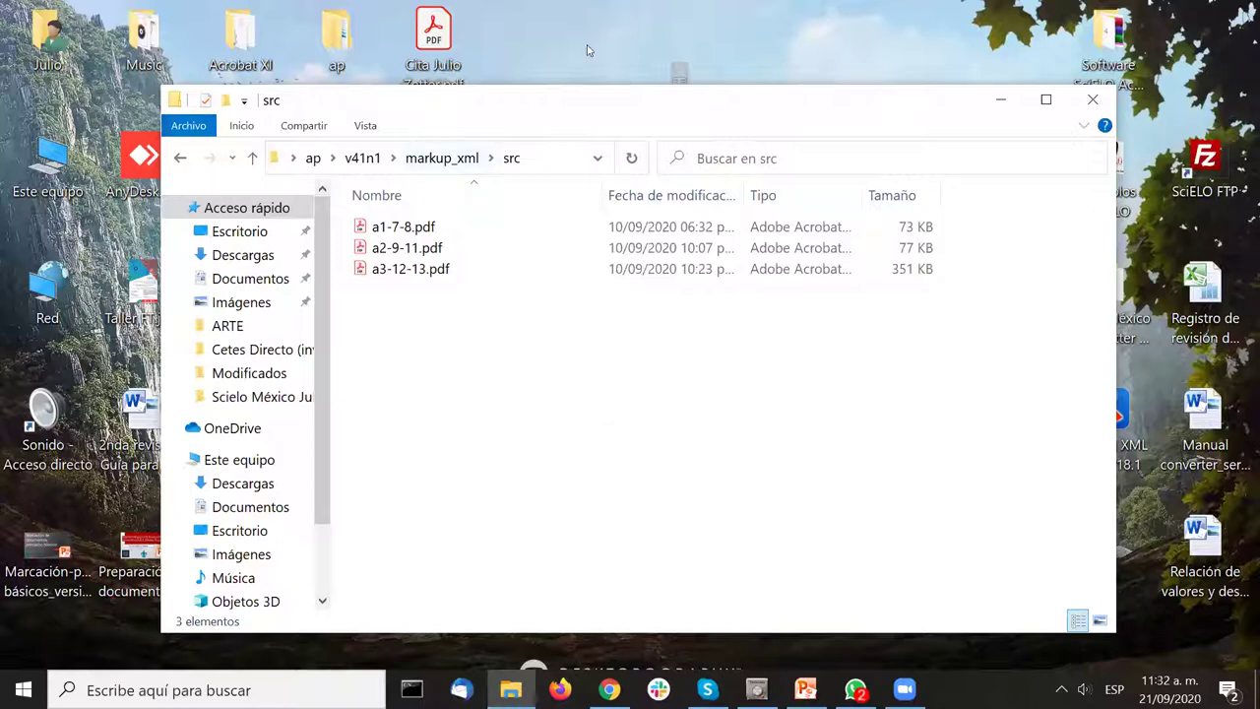
drag(852, 106, 975, 98)
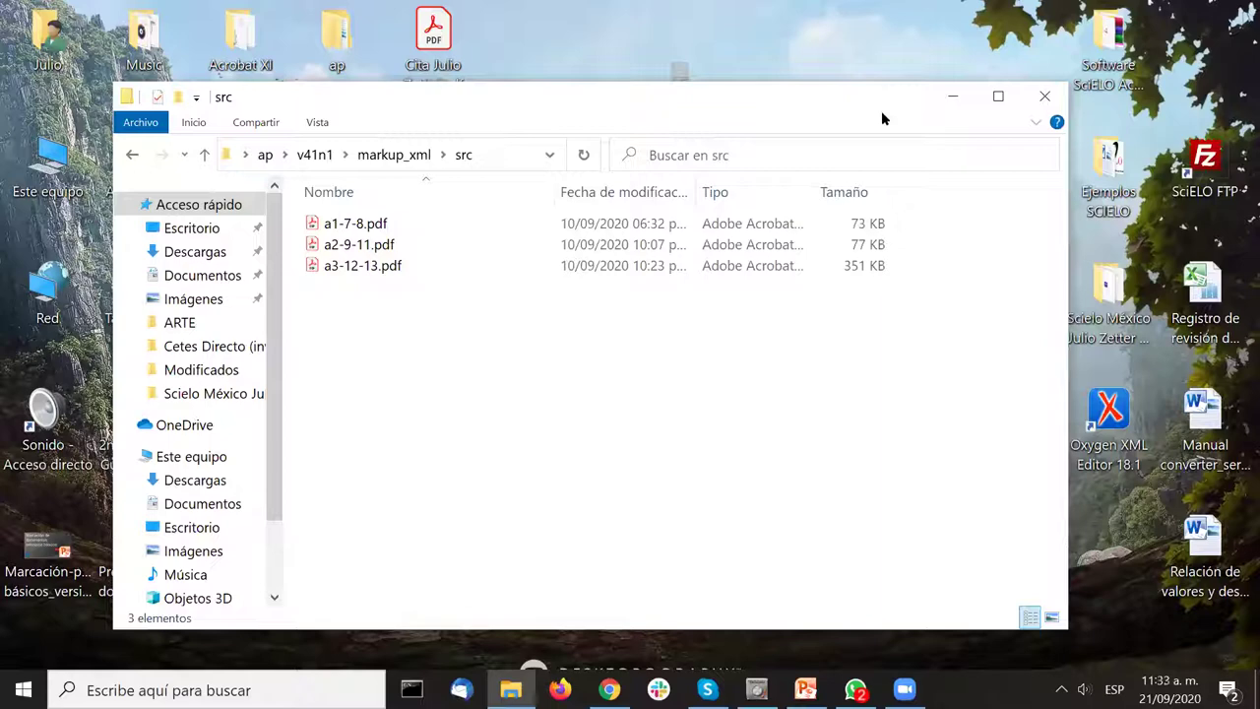
click(950, 96)
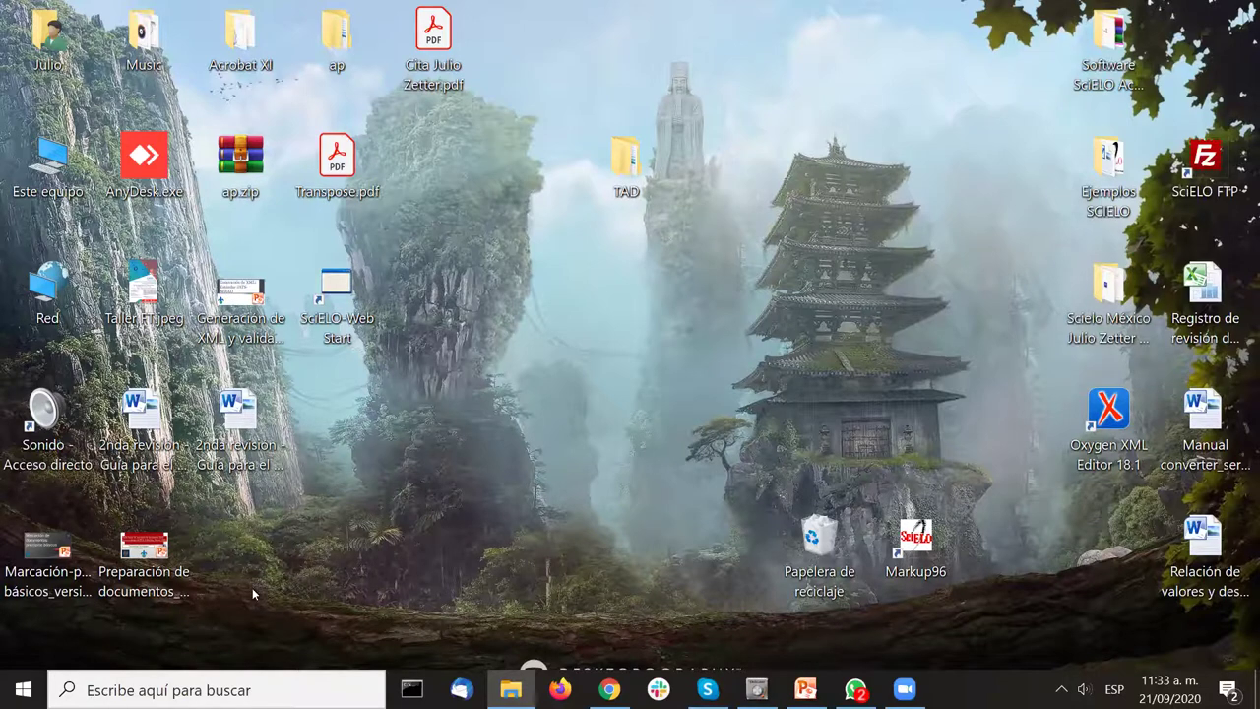
Search Windows for "markup" and launch the Markup96 application
click(185, 690)
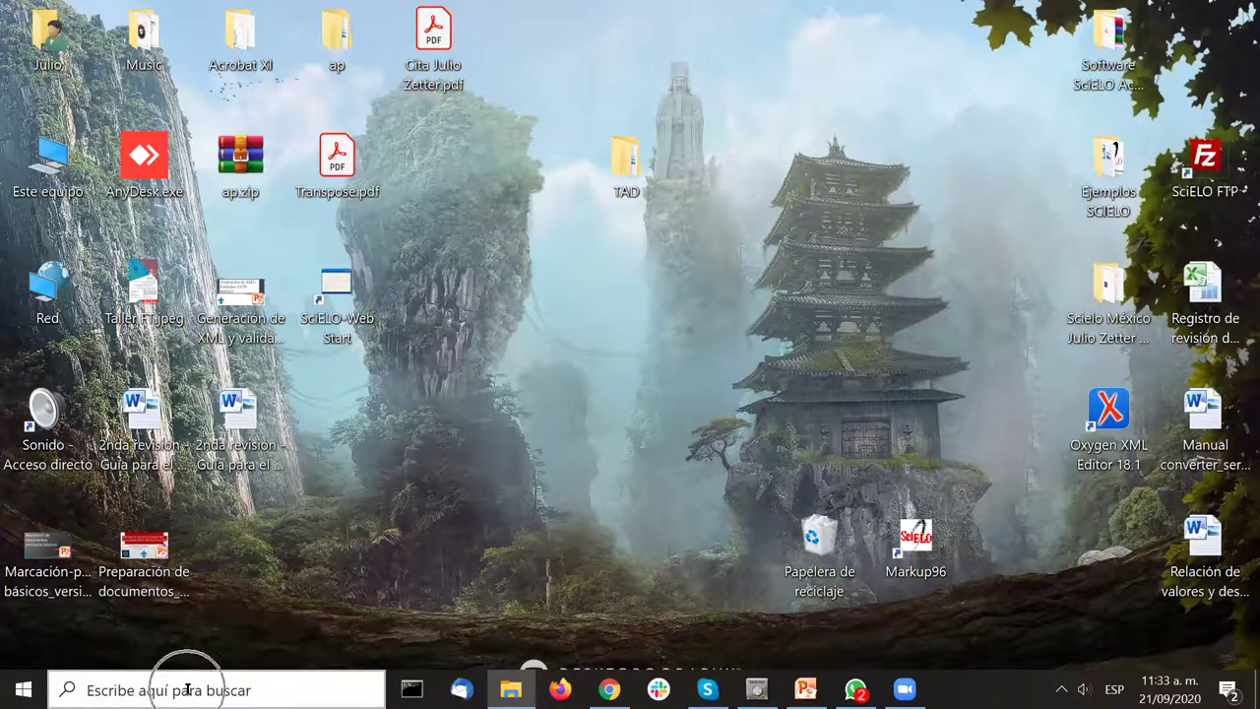
click(177, 689)
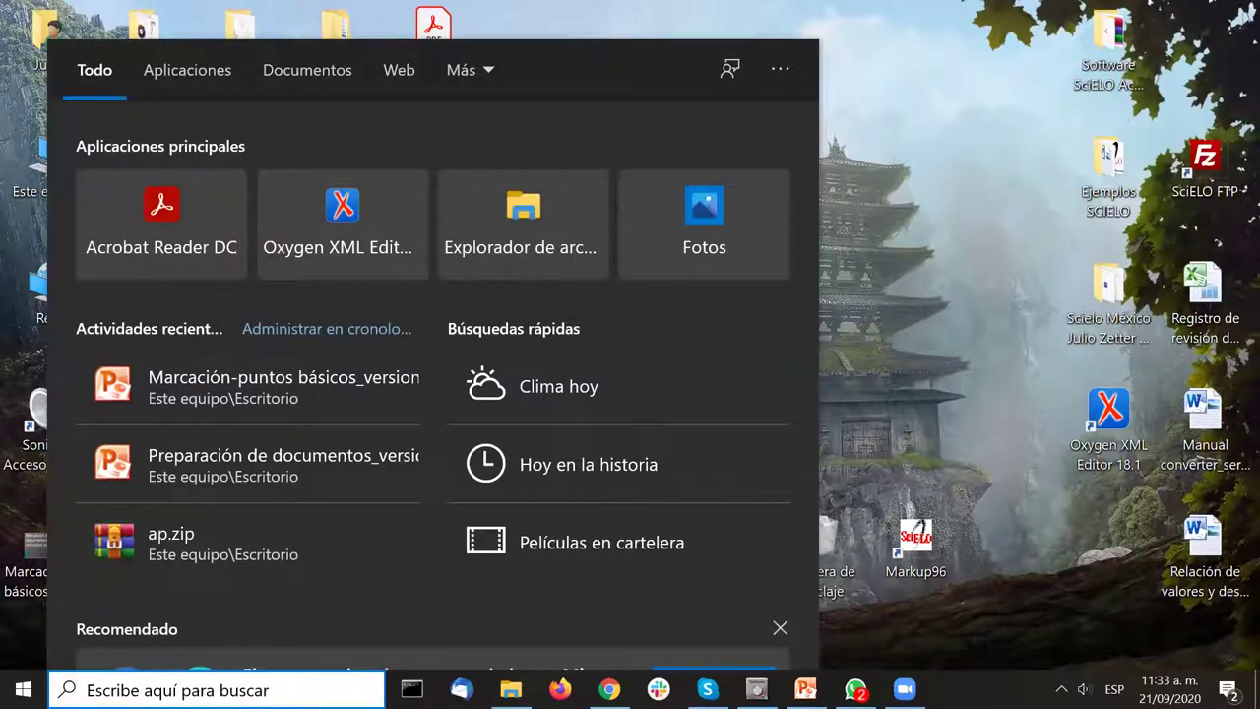
text(markup)
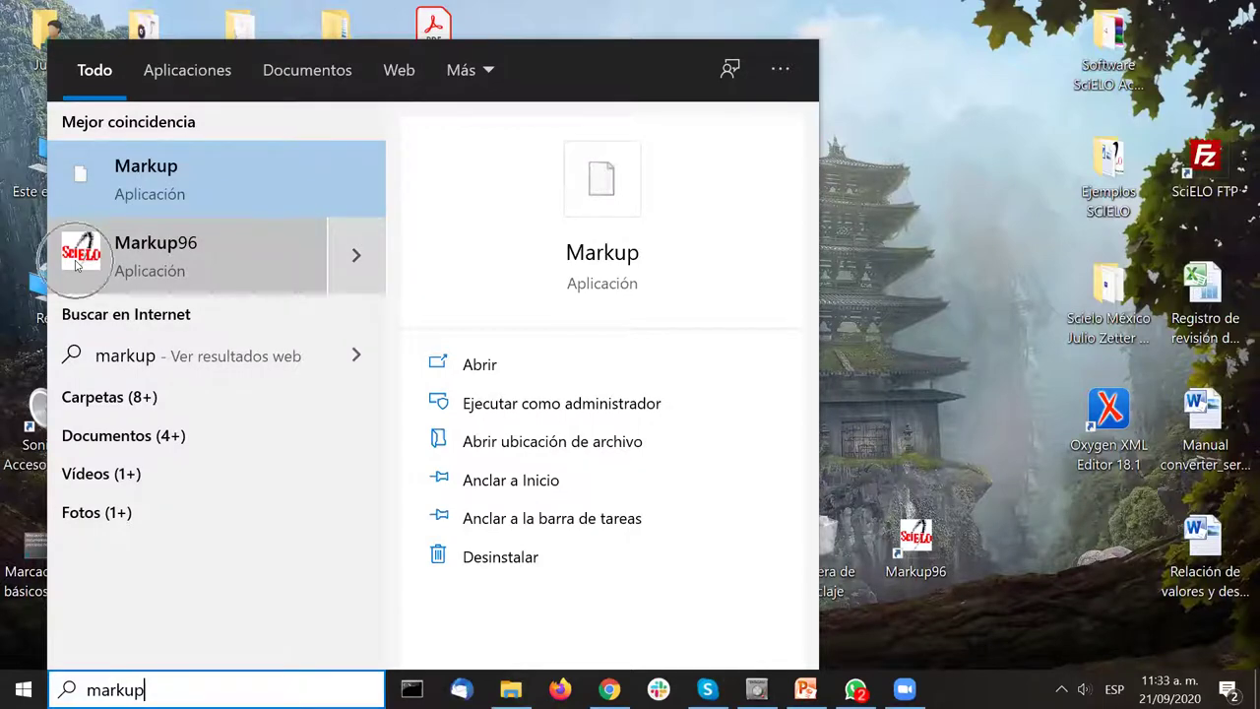
right_click(161, 256)
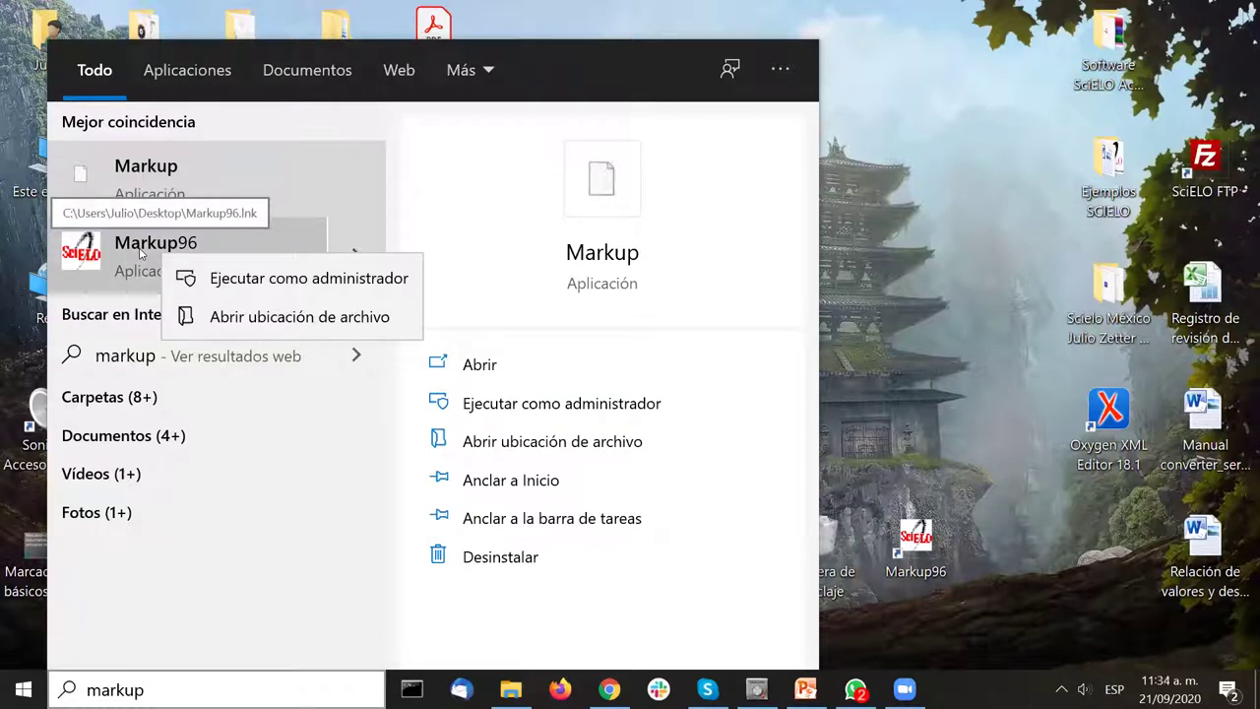
key(Escape)
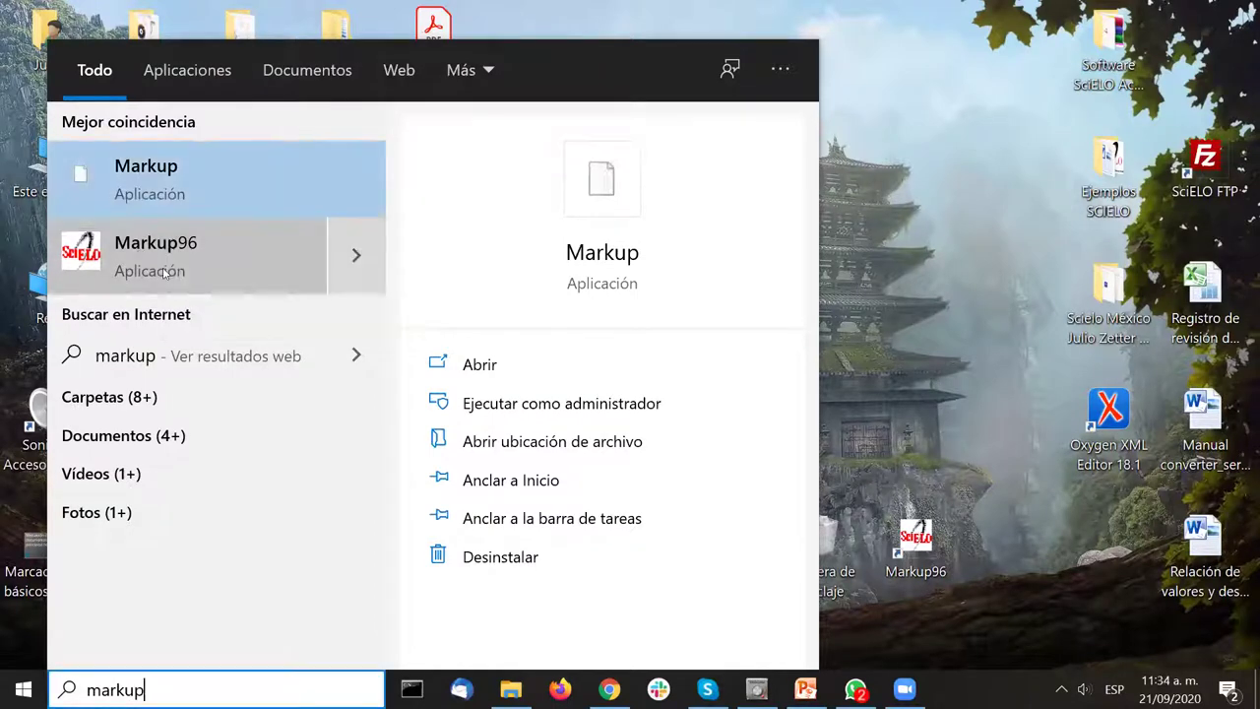
click(203, 270)
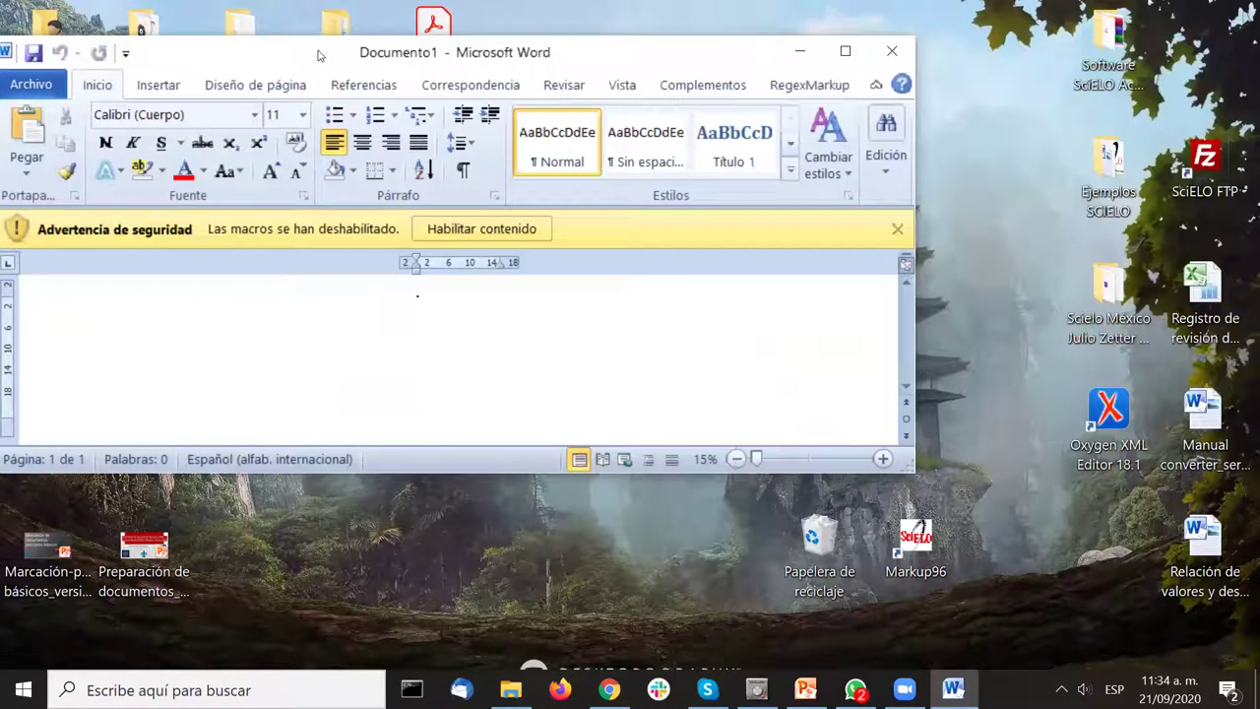
Enable the disabled macros in Word and maximize its window
drag(317, 56, 328, 52)
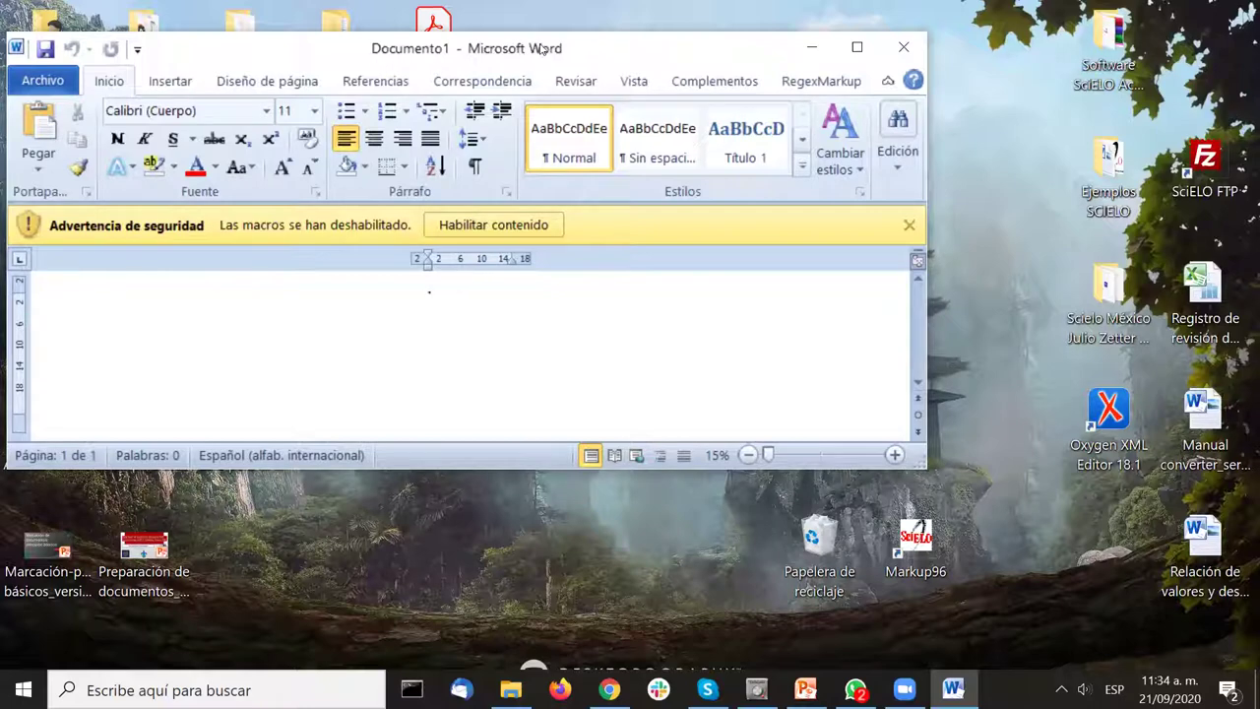
click(520, 225)
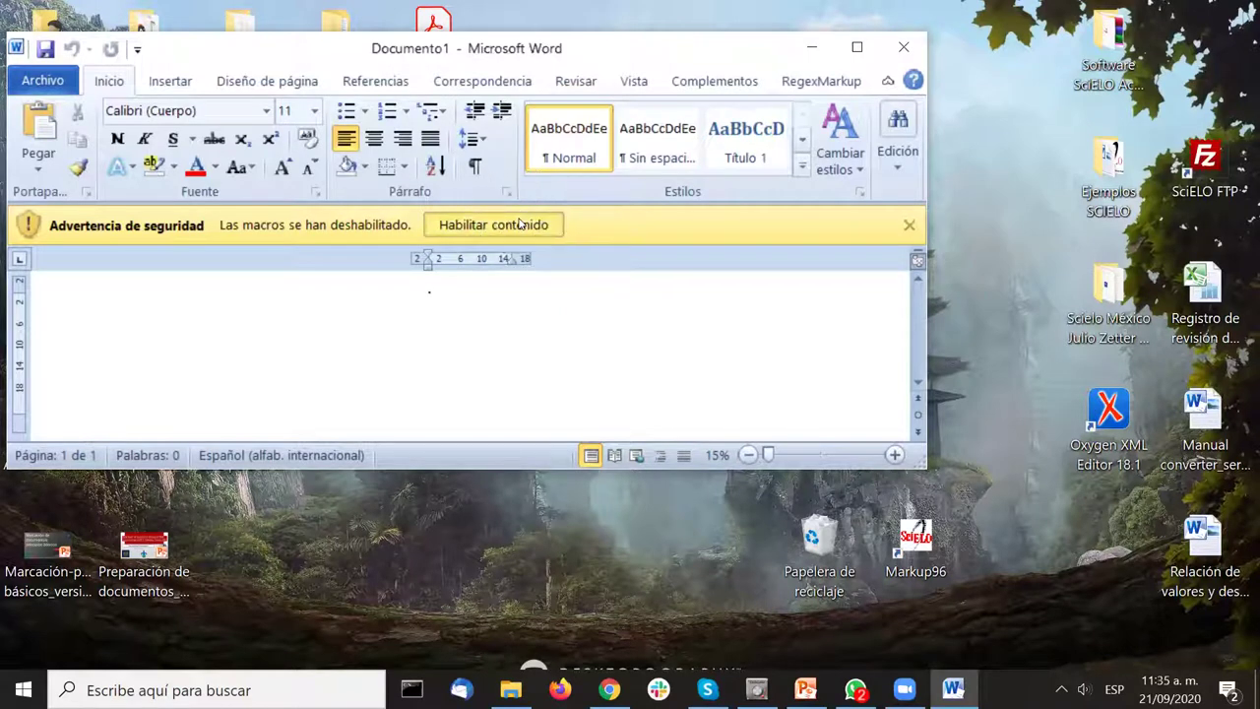
click(858, 49)
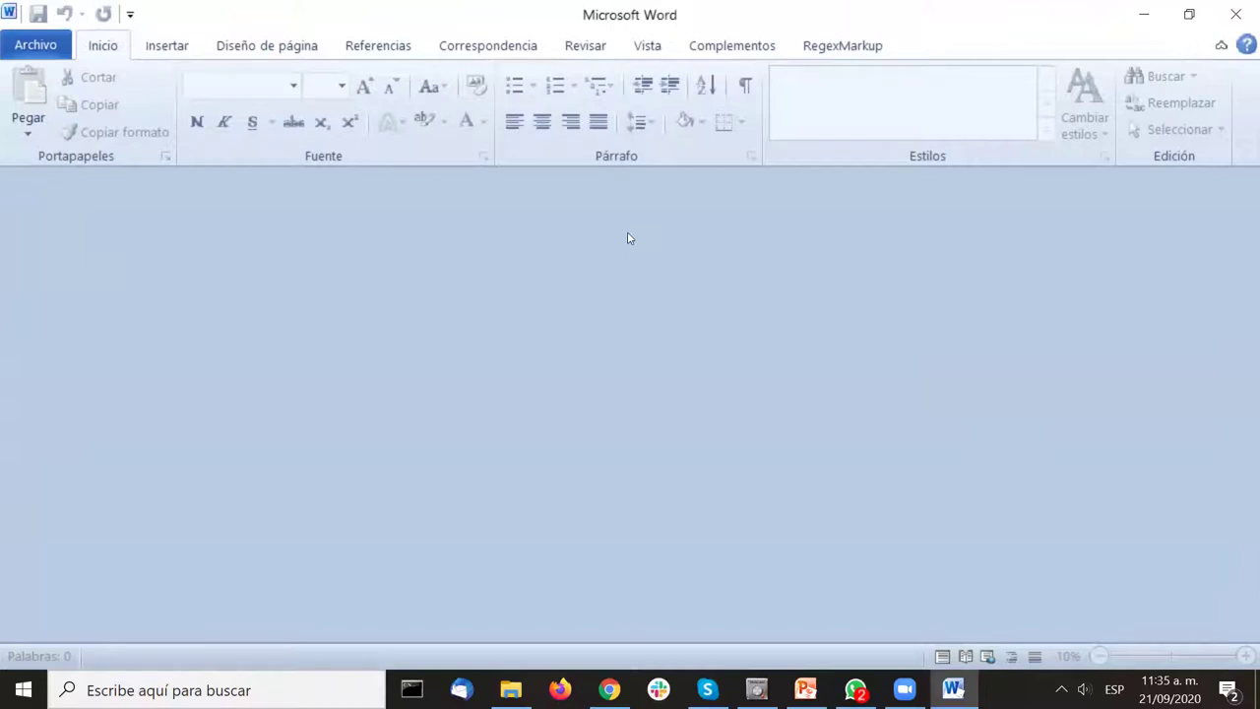
Start opening an existing document in Word and browse to the Escritorio folder
click(30, 49)
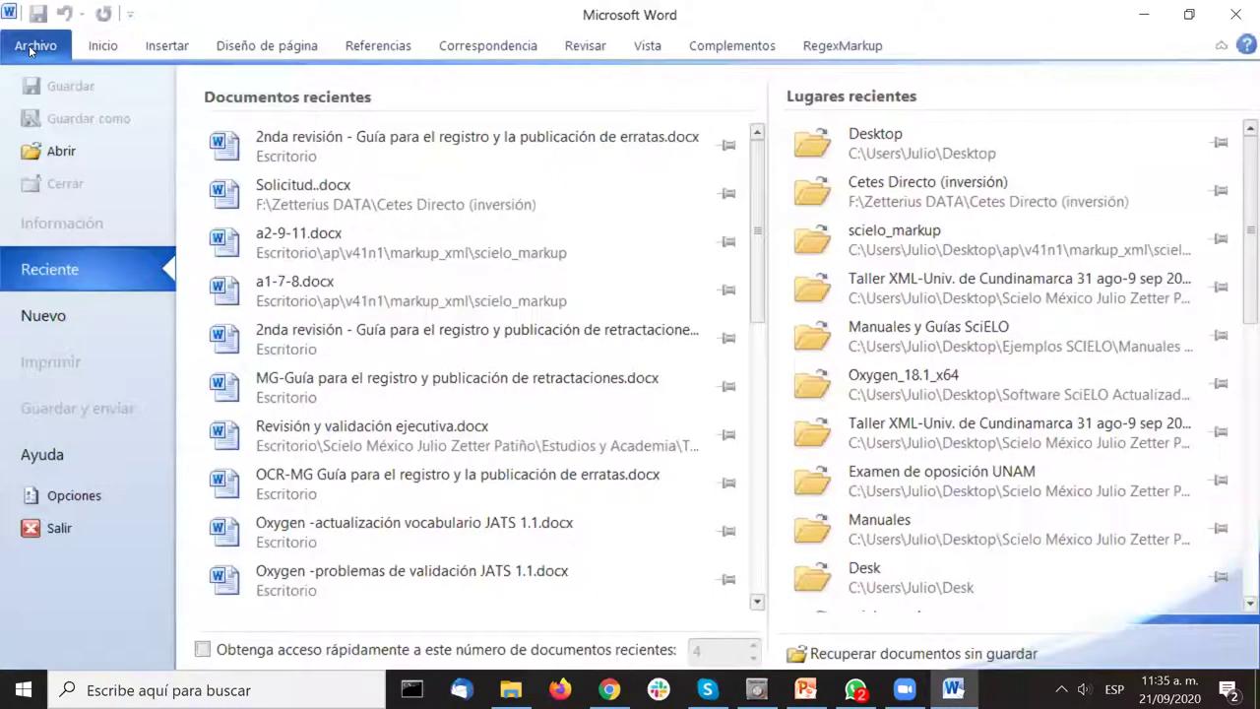
click(90, 155)
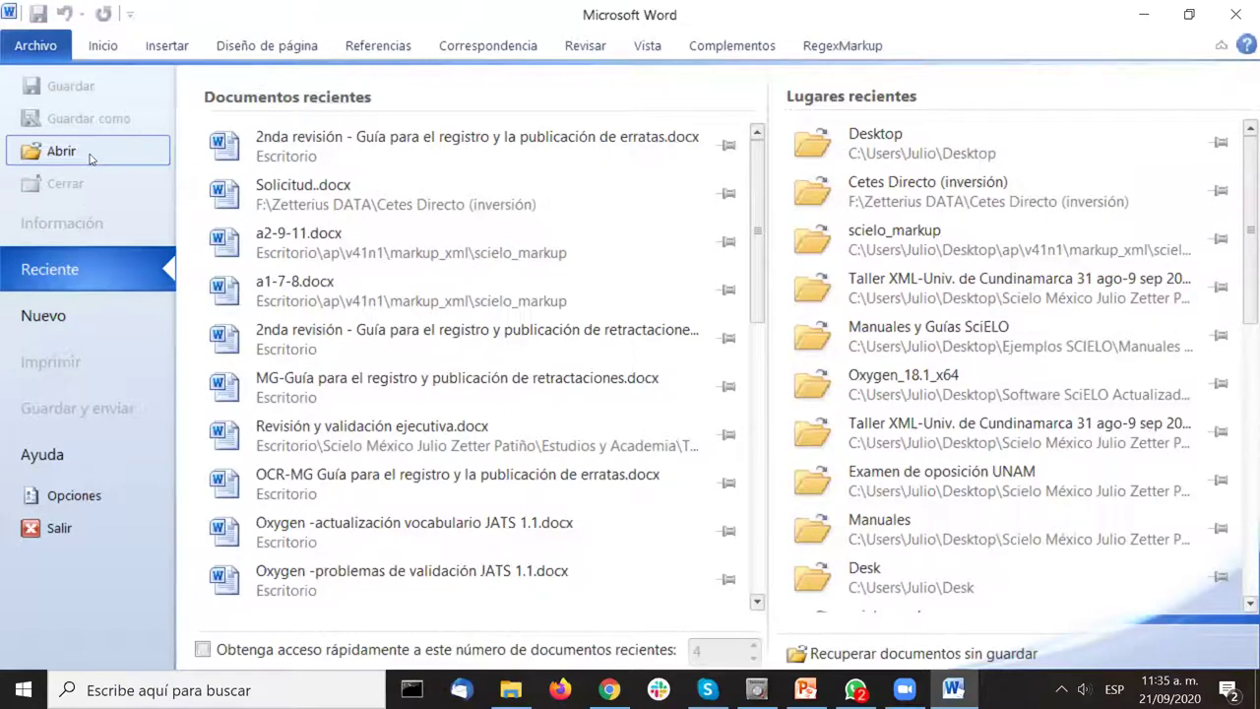
click(90, 155)
click(90, 155)
click(90, 155)
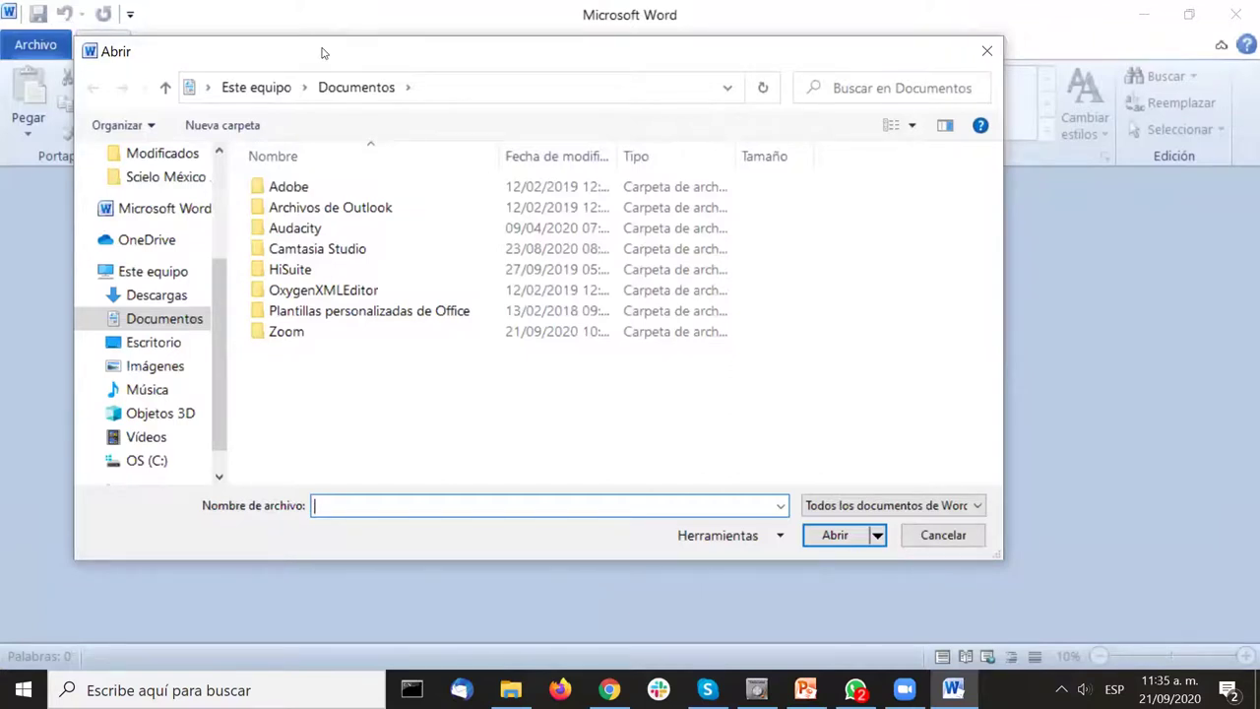
click(169, 345)
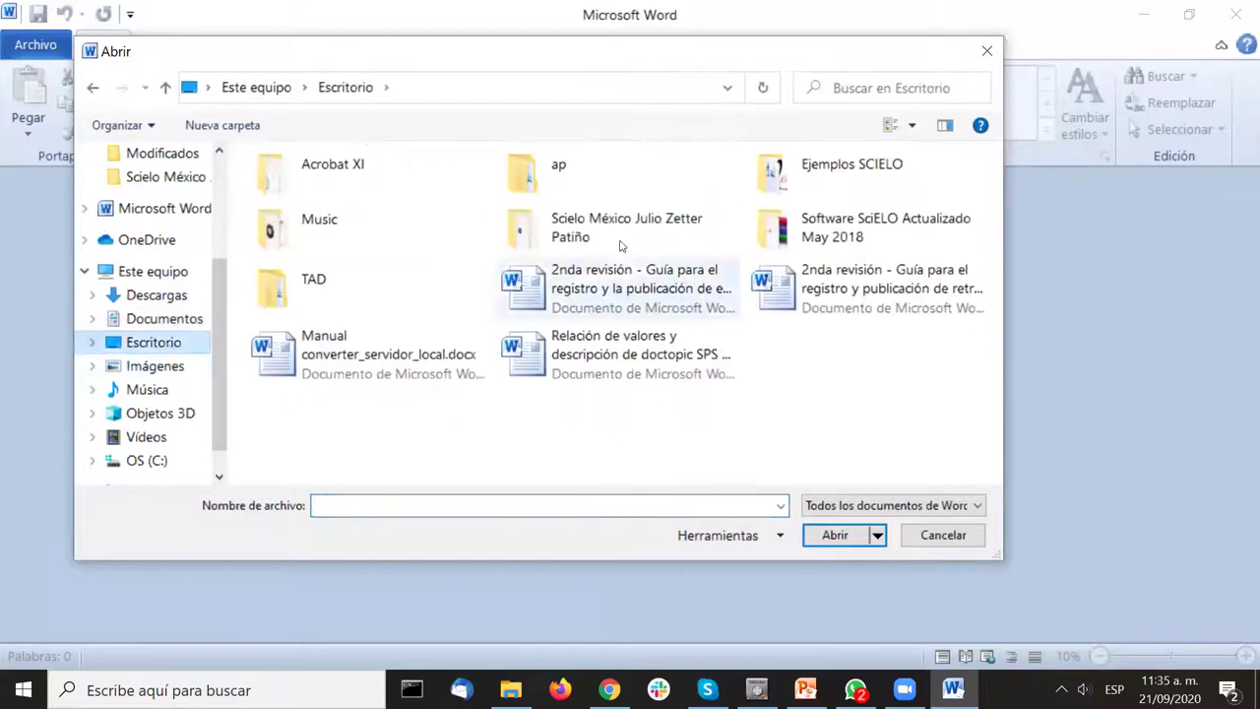
Browse through the ap, v41n1 and markup_xml folders into scielo_markup in the file-opening dialog
click(601, 187)
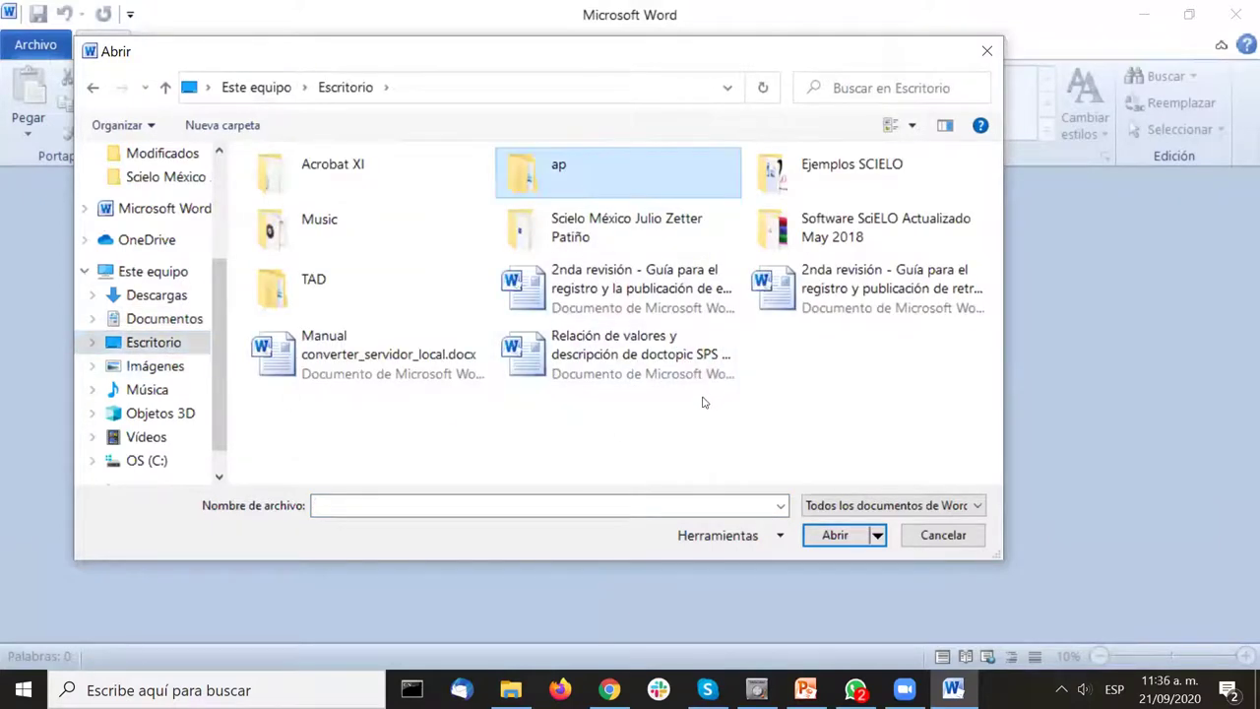
double_click(559, 169)
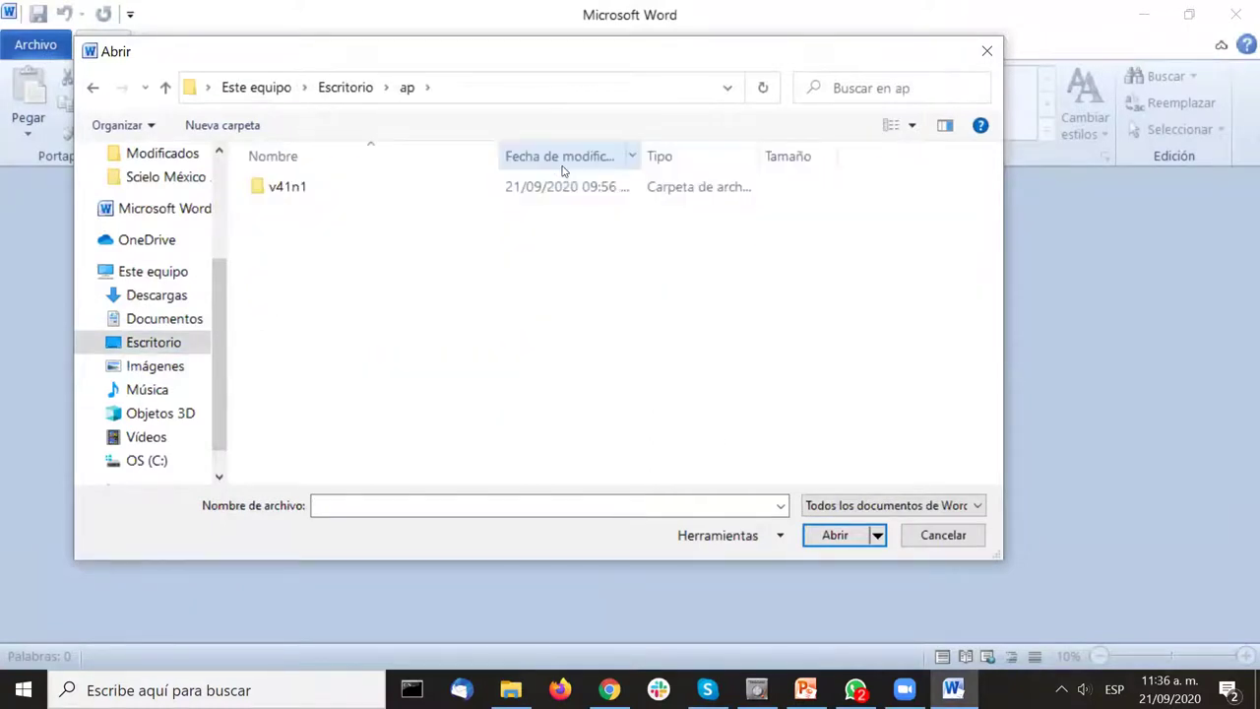
click(316, 190)
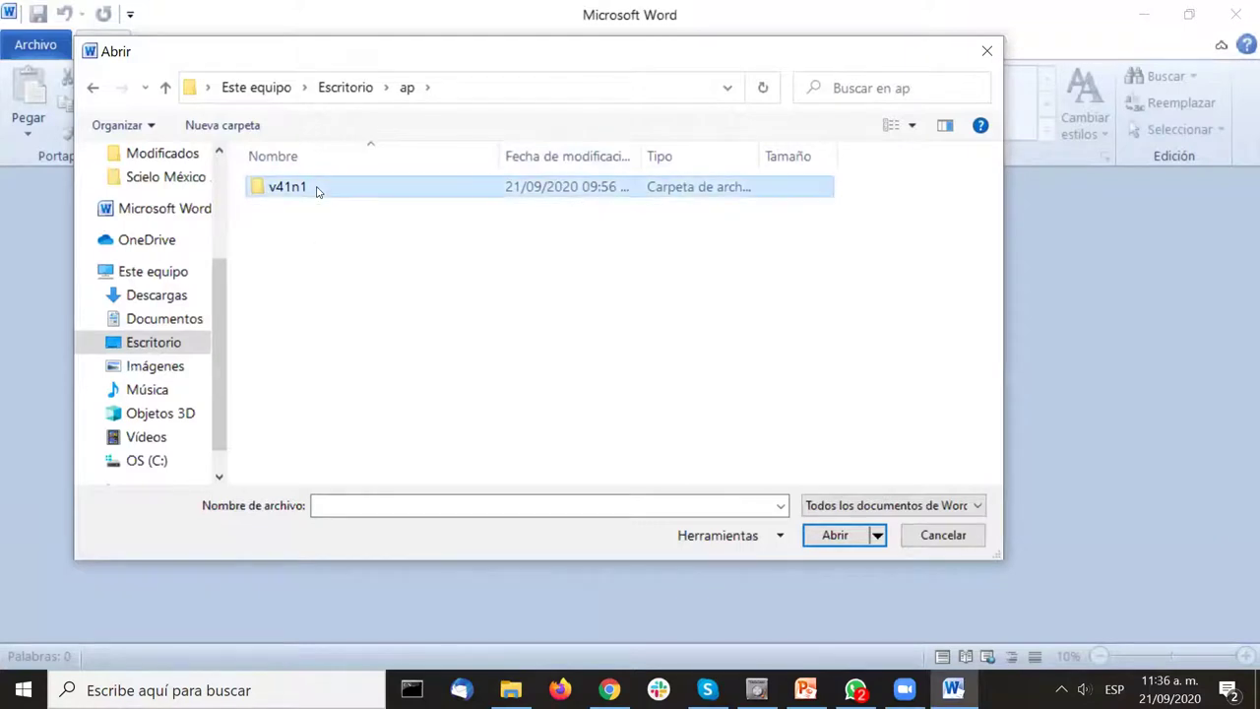
double_click(316, 190)
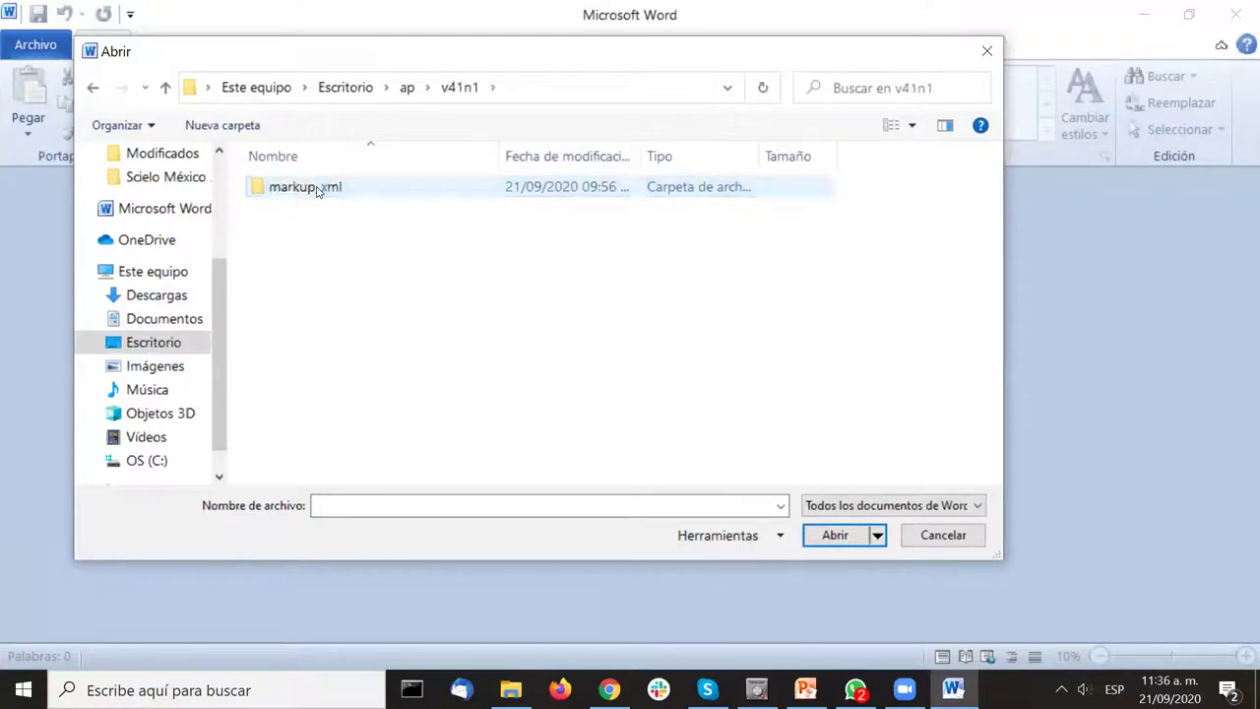
double_click(316, 190)
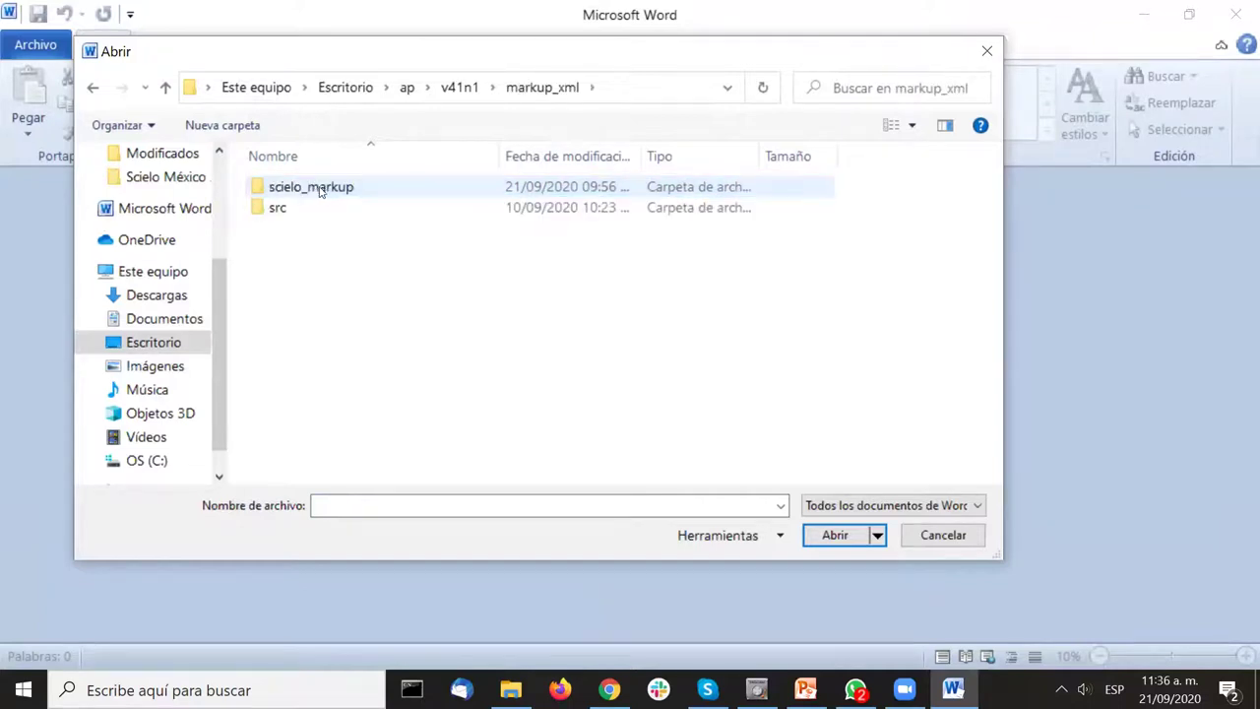
click(319, 191)
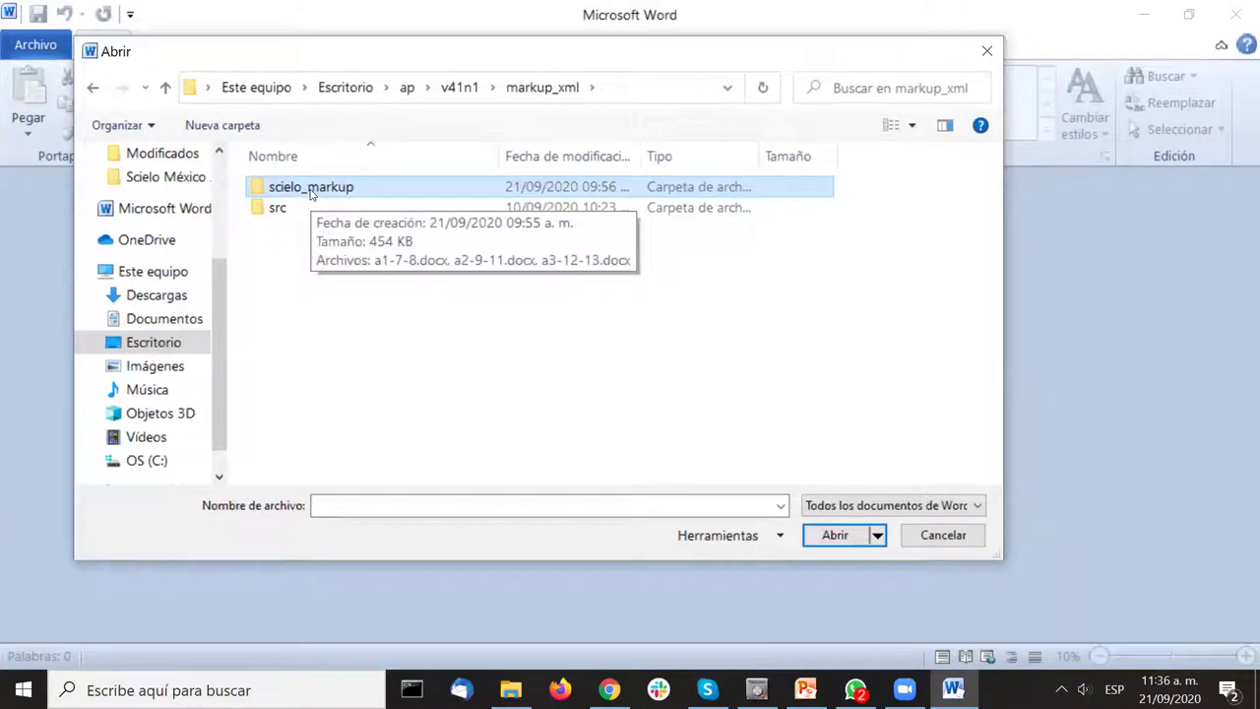
double_click(311, 187)
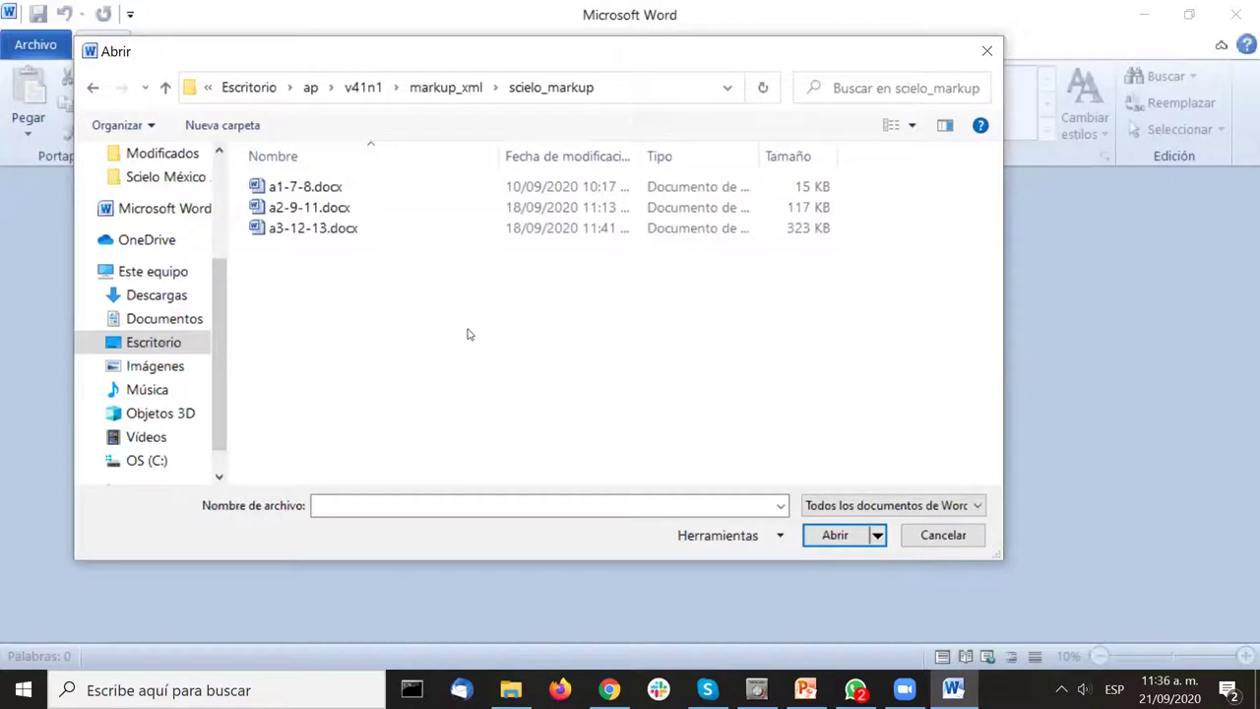
Open a1-7-8.docx from scielo_markup and enable editing of the protected document
click(330, 193)
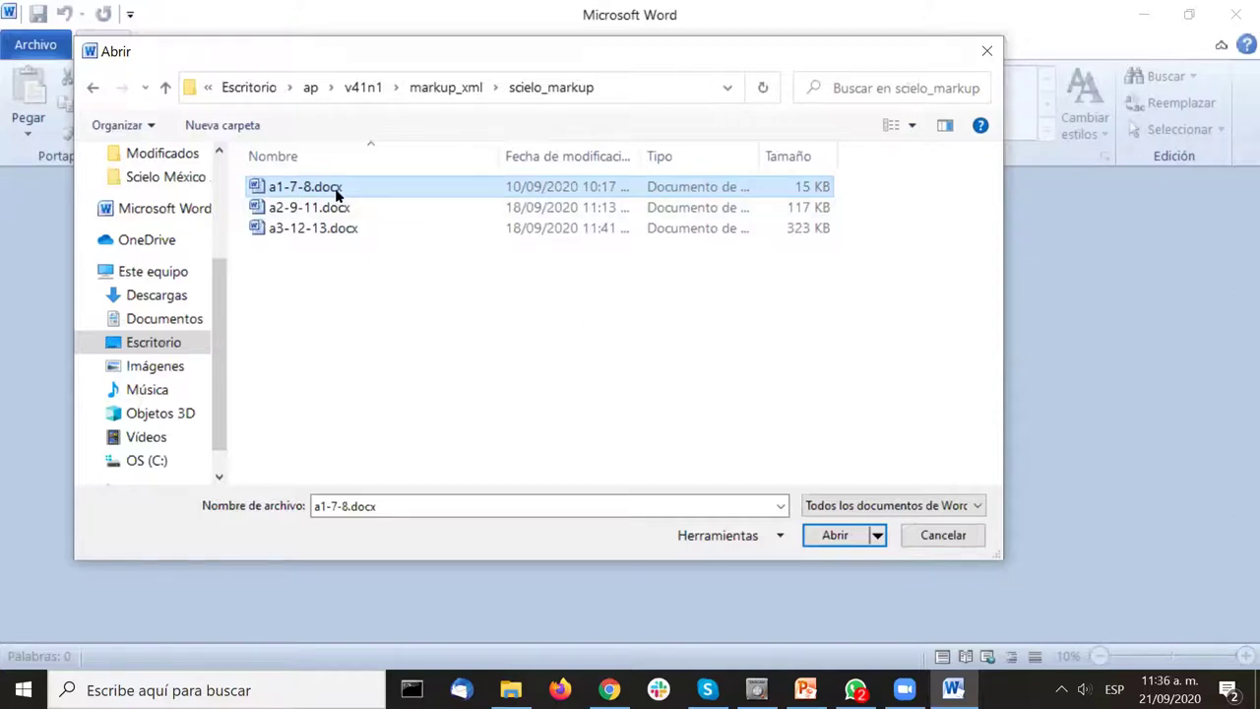
double_click(325, 187)
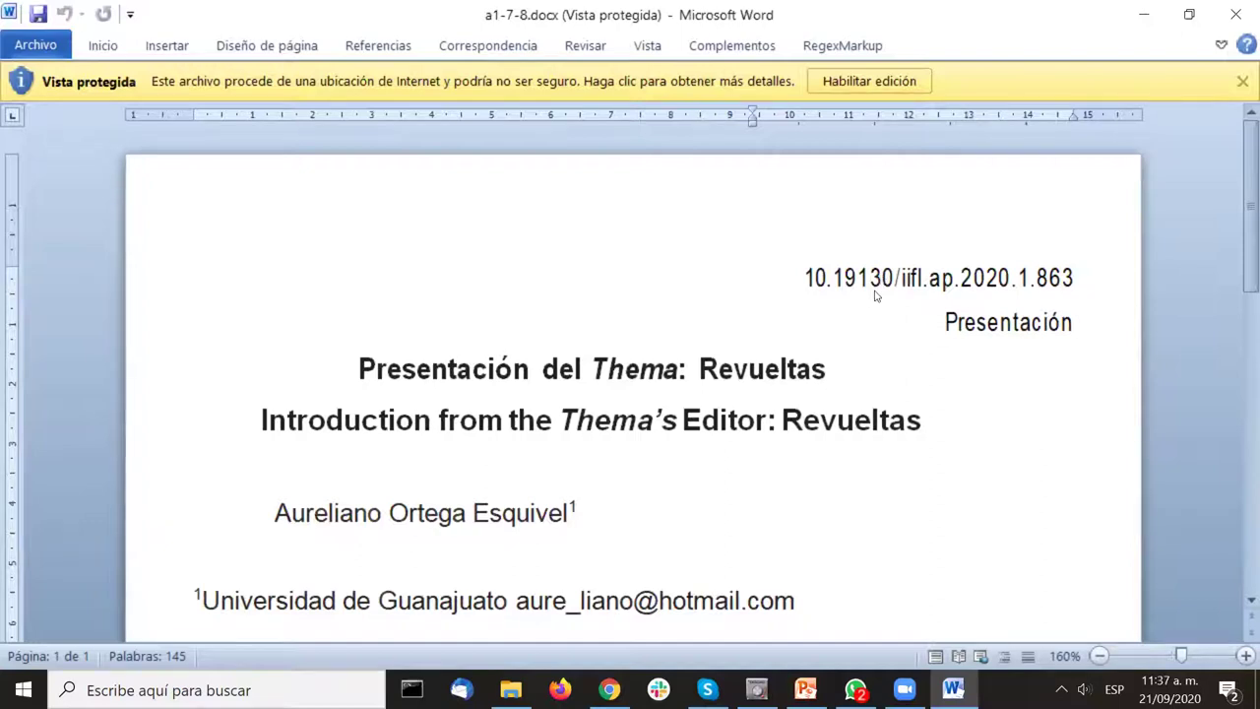
click(902, 82)
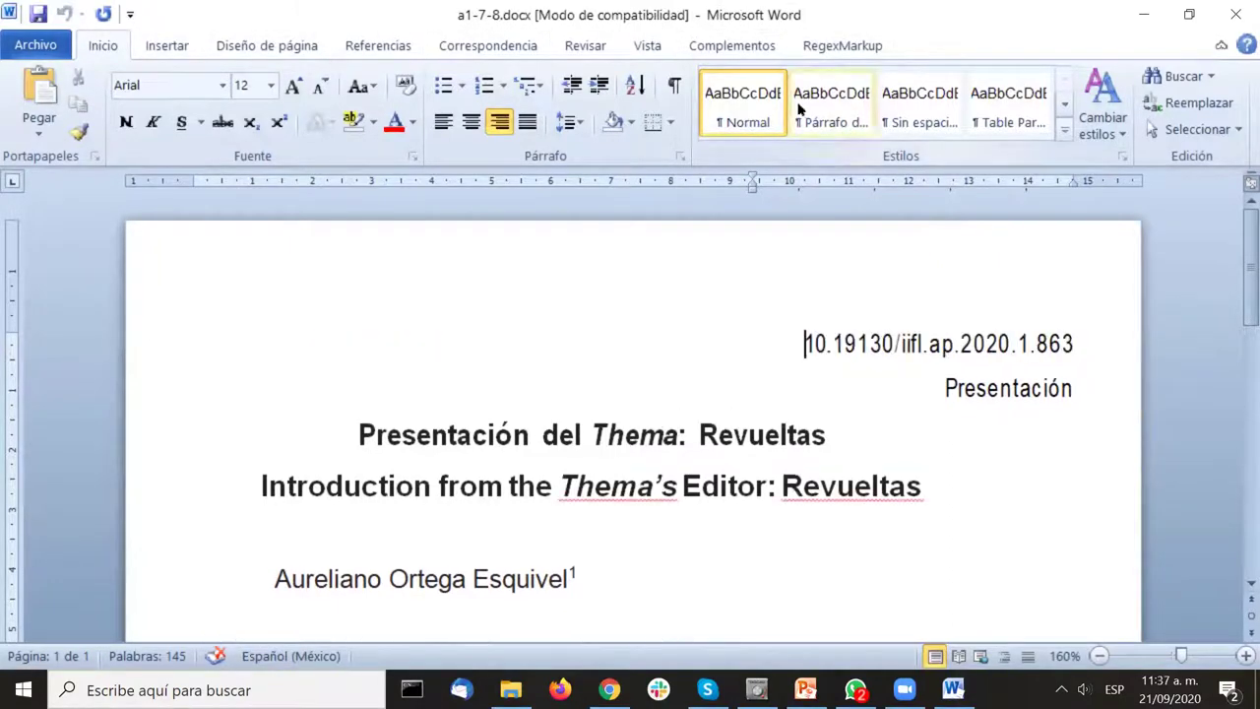
Display Word's add-in commands for marking up the open article
click(729, 46)
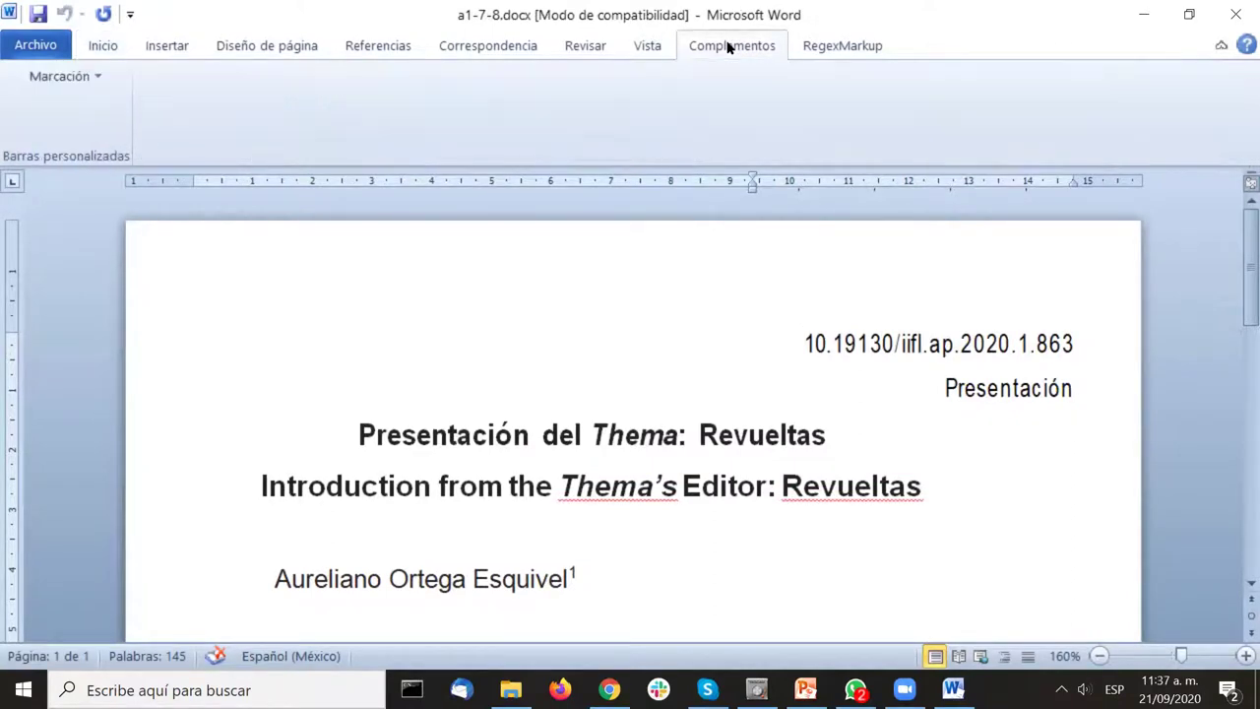